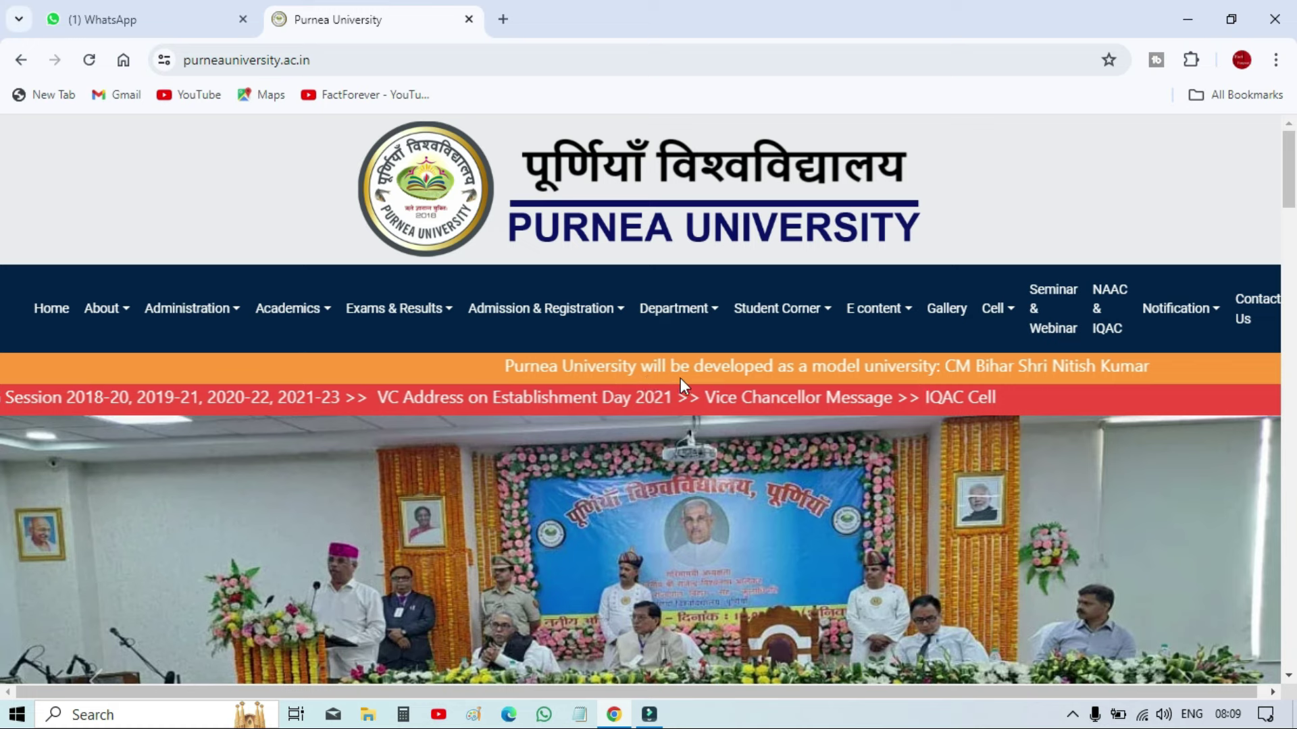
# Examine the university homepage and the WhatsApp notice on the PG 2nd and 4th semester online exam form dates.
pyautogui.moveTo(638, 287)
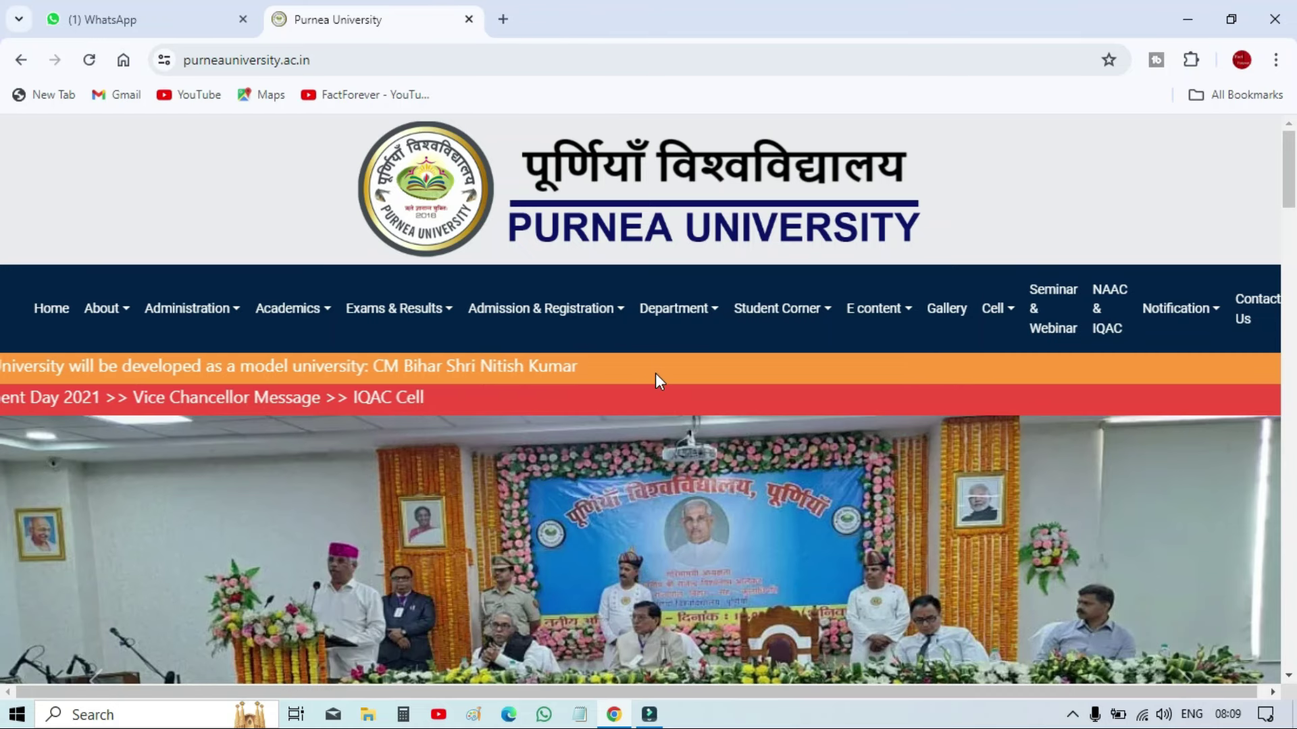
pyautogui.scroll(-3, 664, 457)
pyautogui.scroll(3, 665, 457)
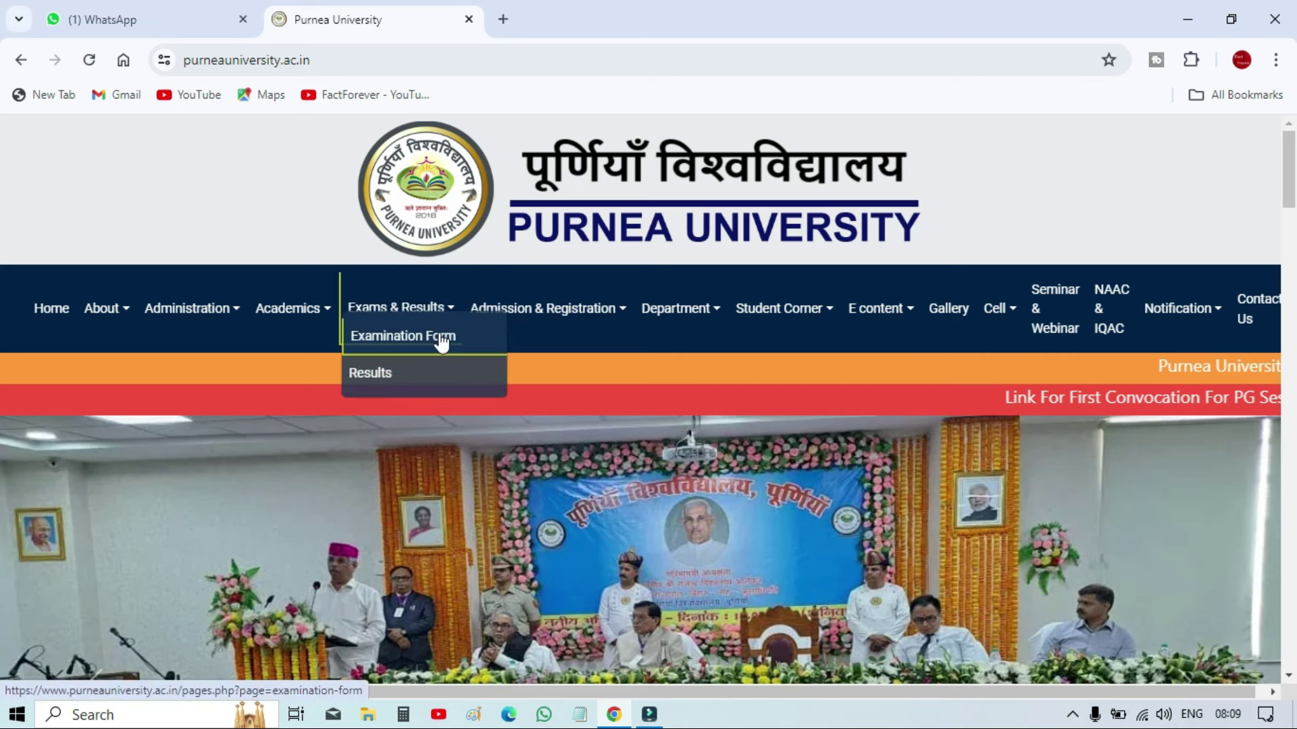
pyautogui.click(182, 10)
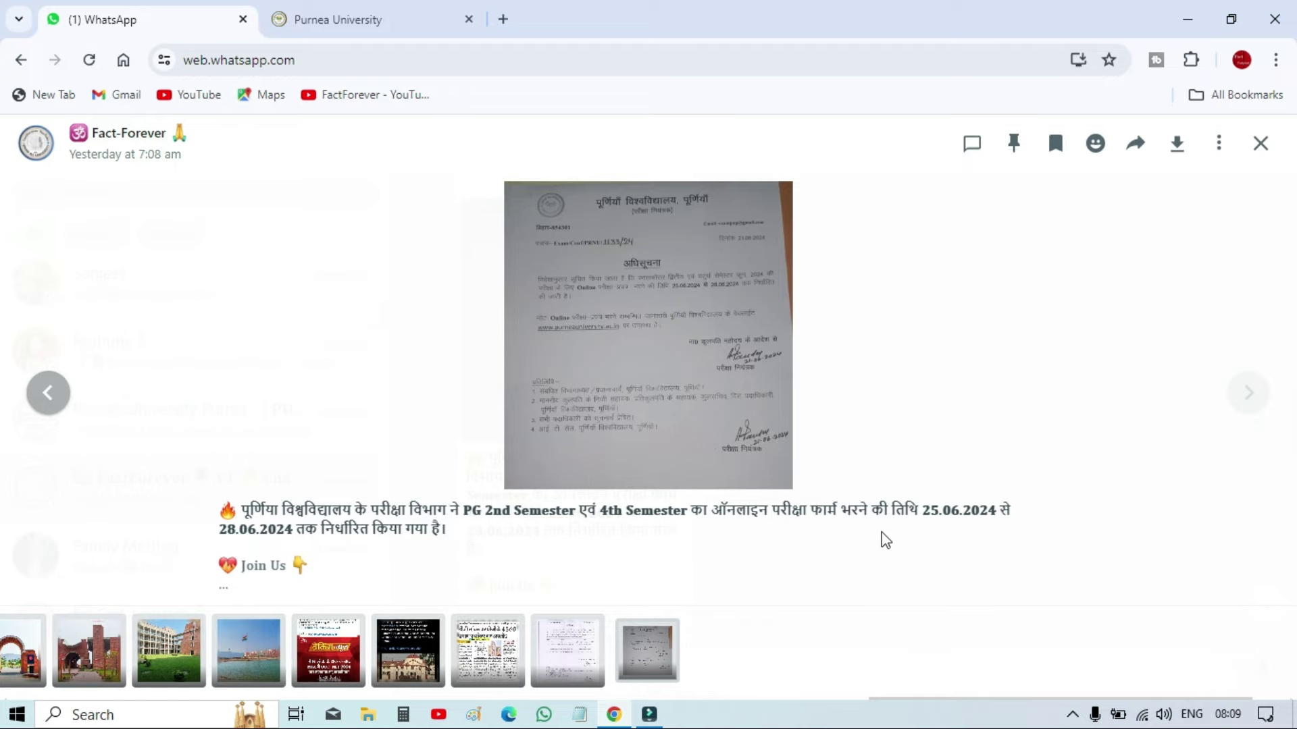
pyautogui.click(365, 21)
pyautogui.scroll(-5, 631, 472)
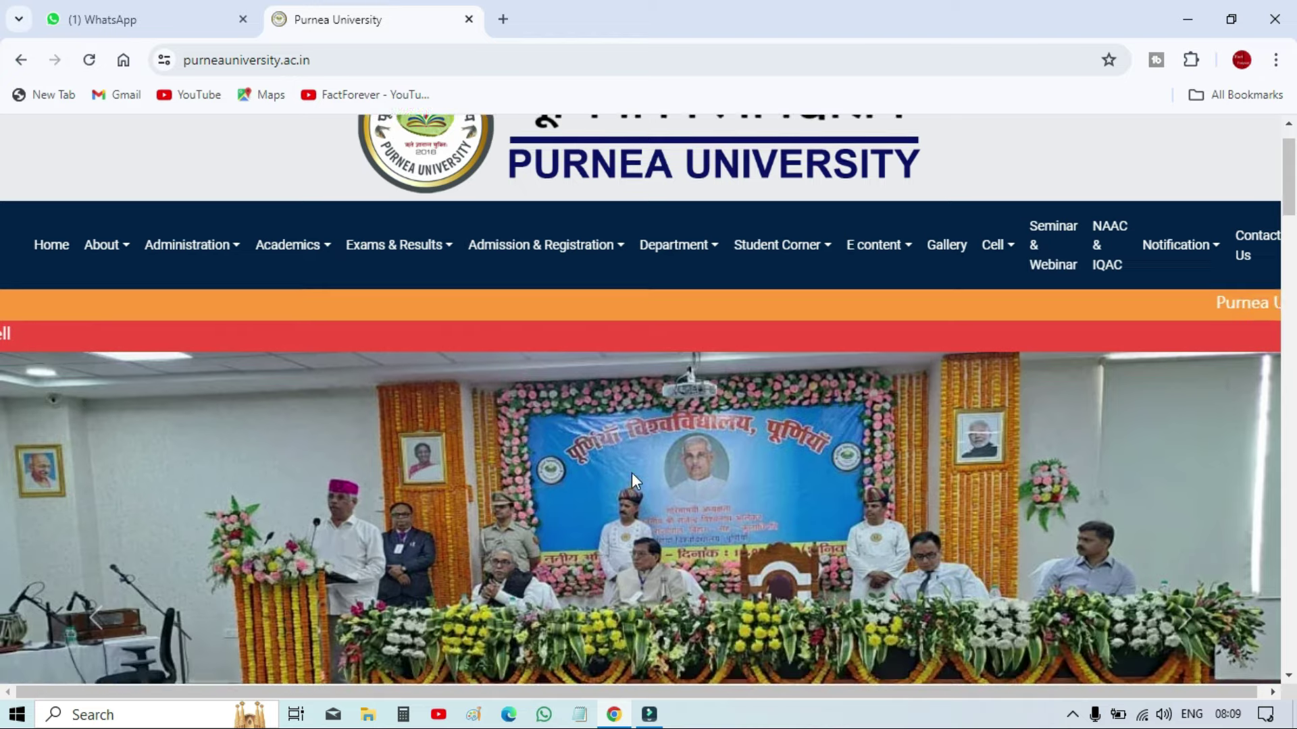
pyautogui.scroll(5, 634, 482)
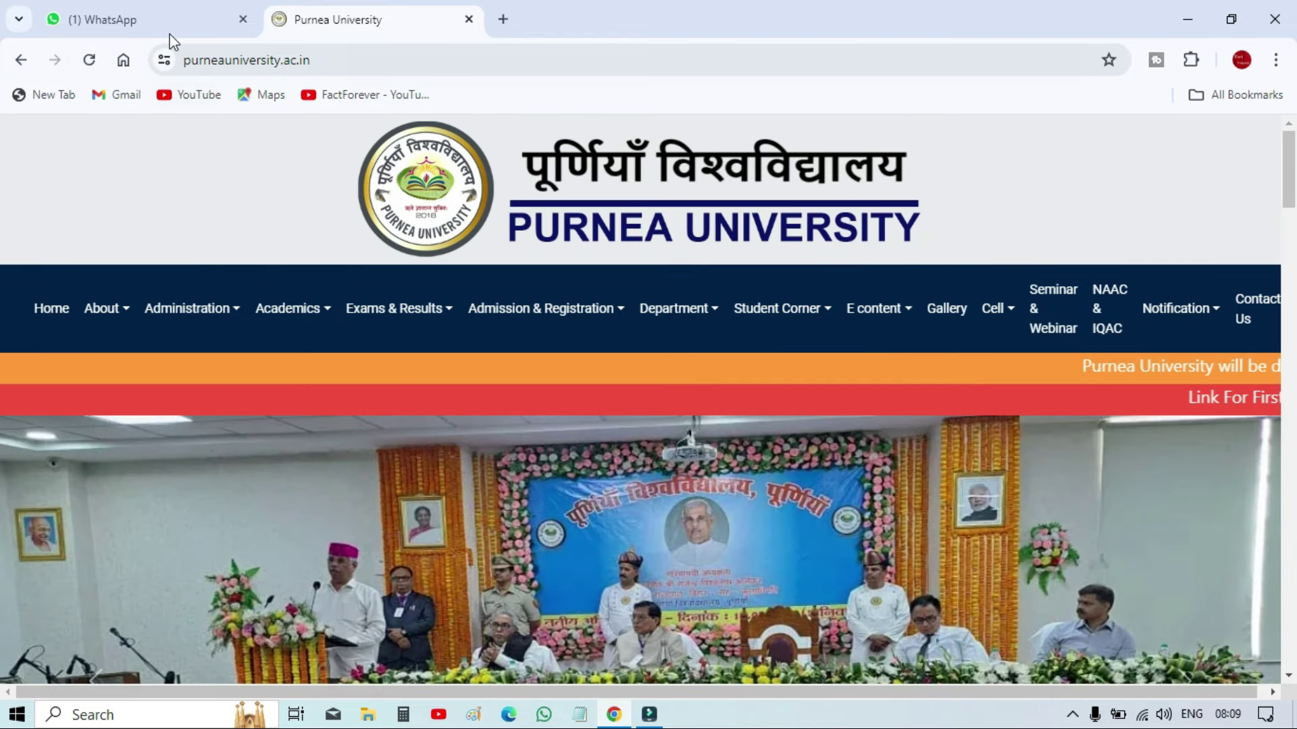
pyautogui.click(158, 19)
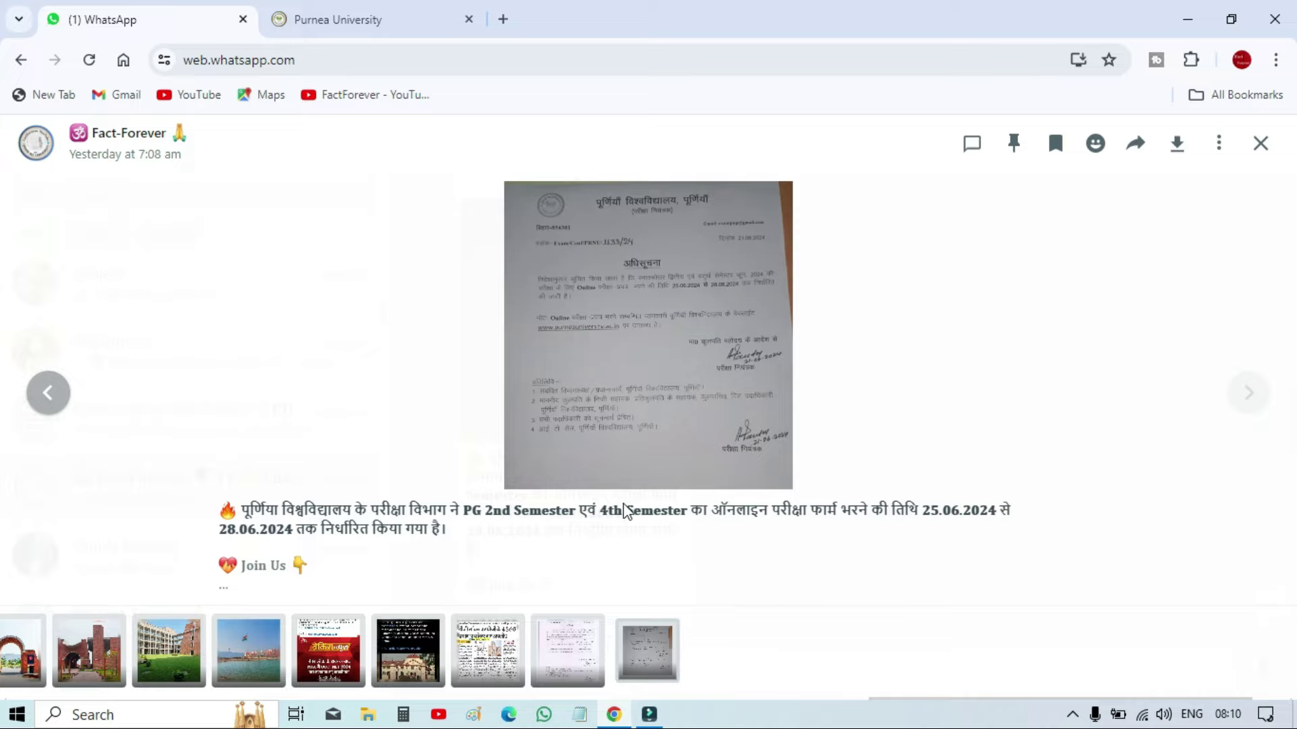
pyautogui.click(376, 27)
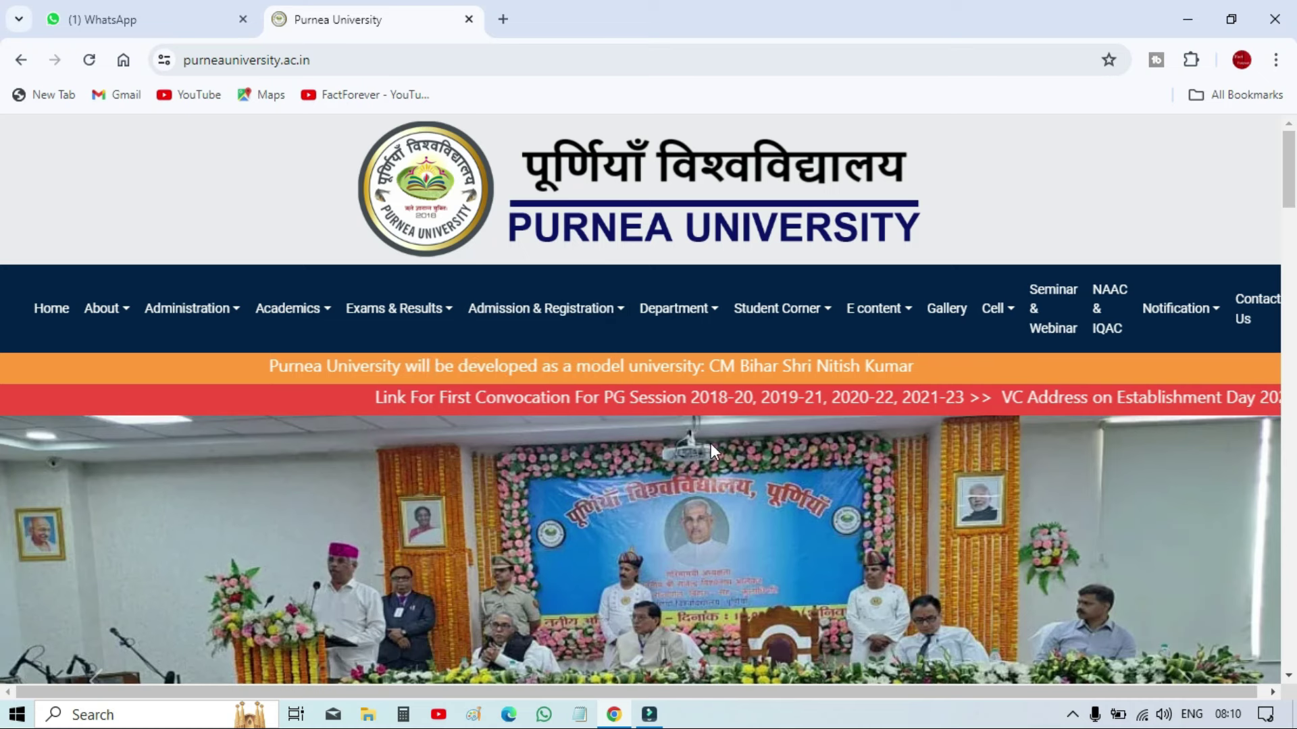
# Open the Examination Form page from the university site's exam section and dismiss the login notification.
pyautogui.scroll(-2, 712, 446)
pyautogui.scroll(2, 712, 445)
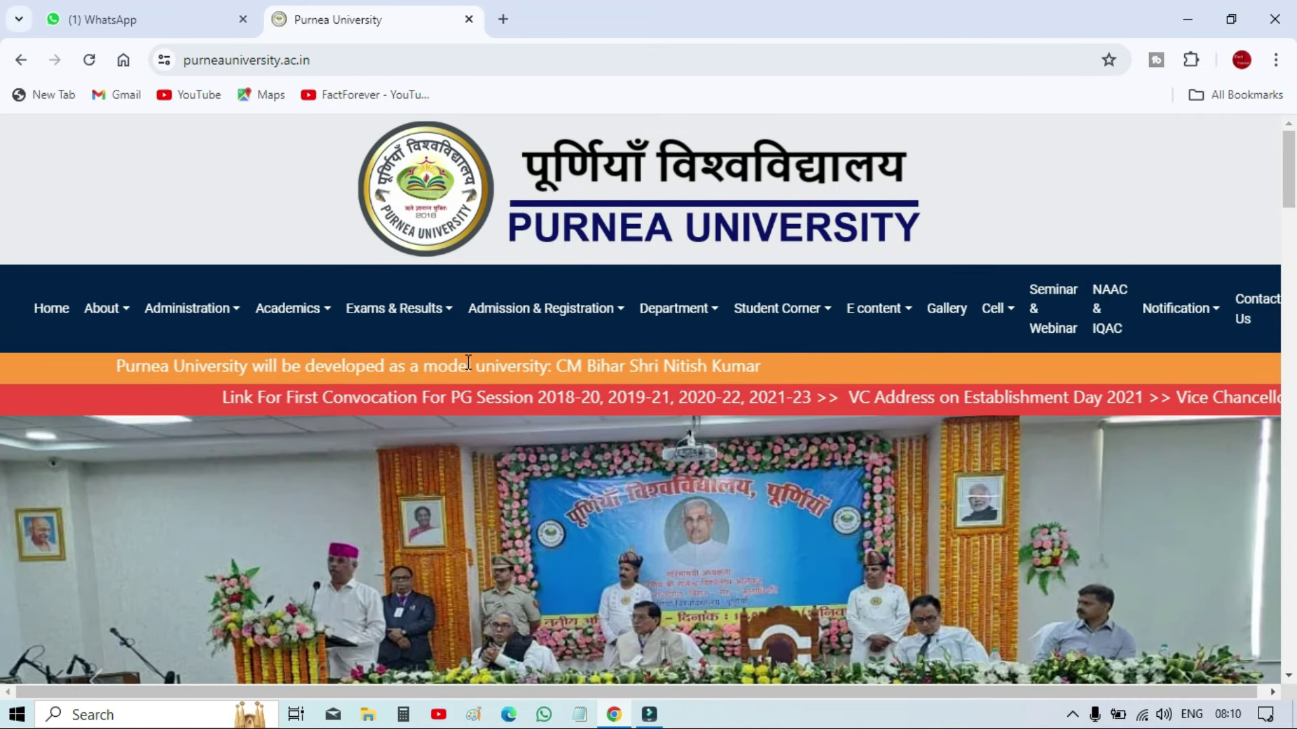
pyautogui.moveTo(414, 312)
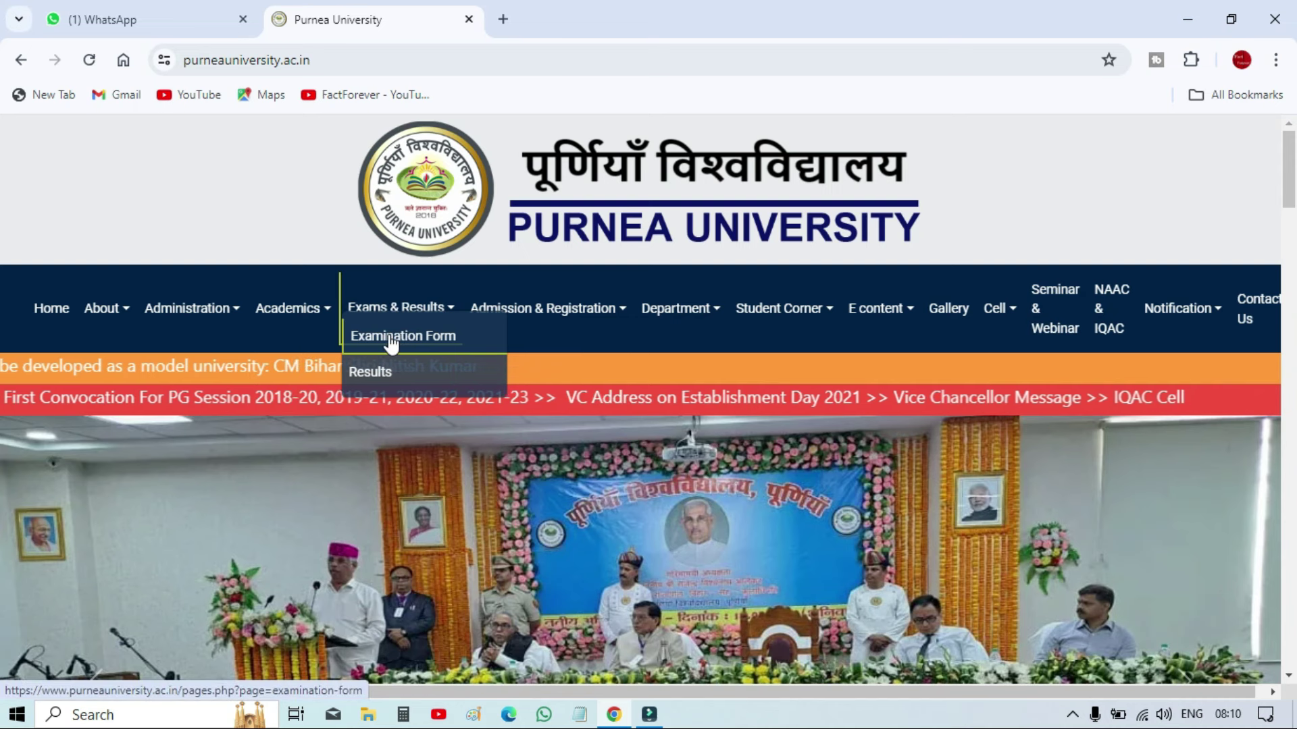
pyautogui.click(400, 343)
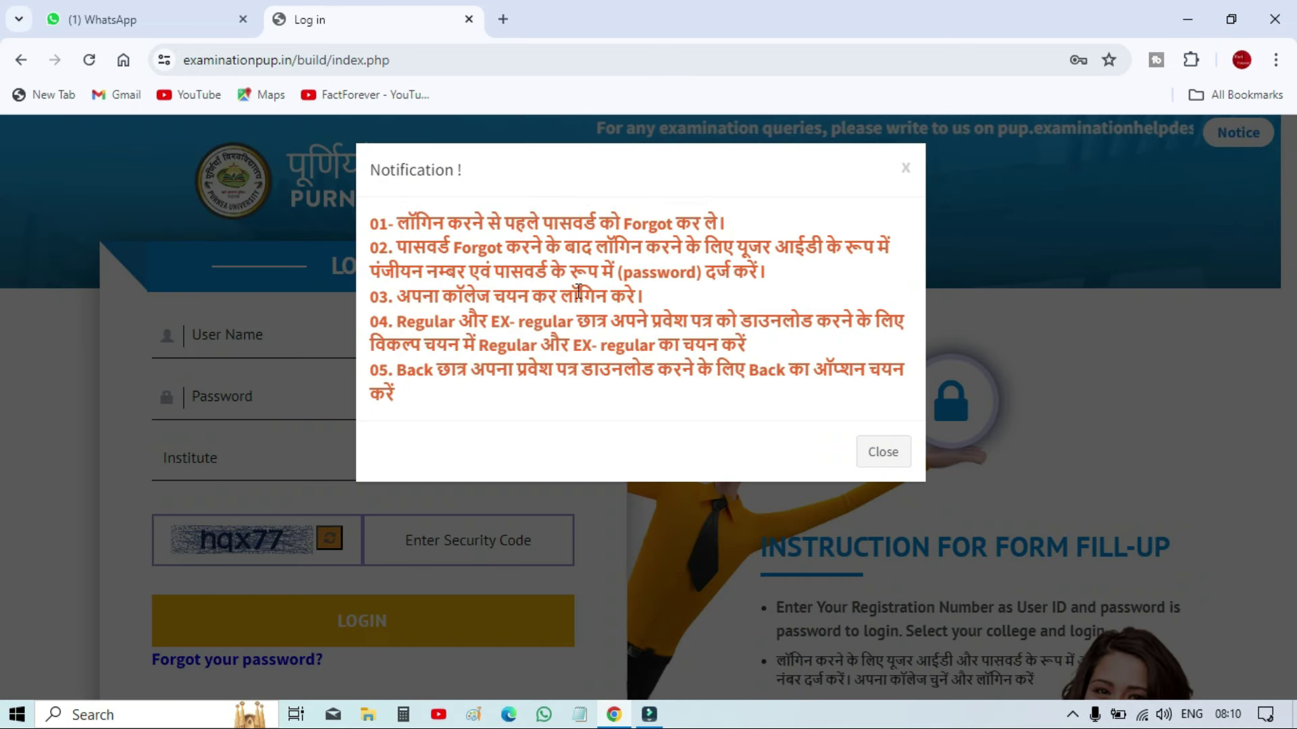
pyautogui.click(883, 452)
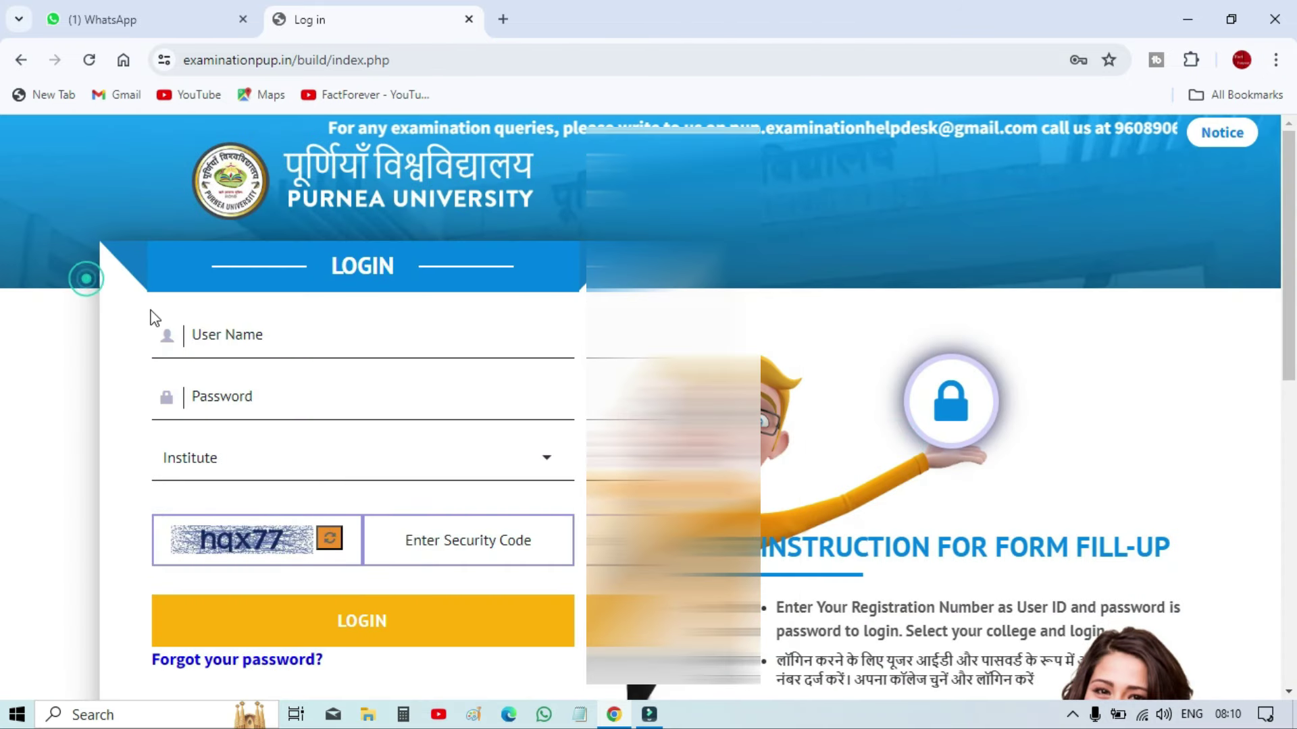
pyautogui.click(116, 325)
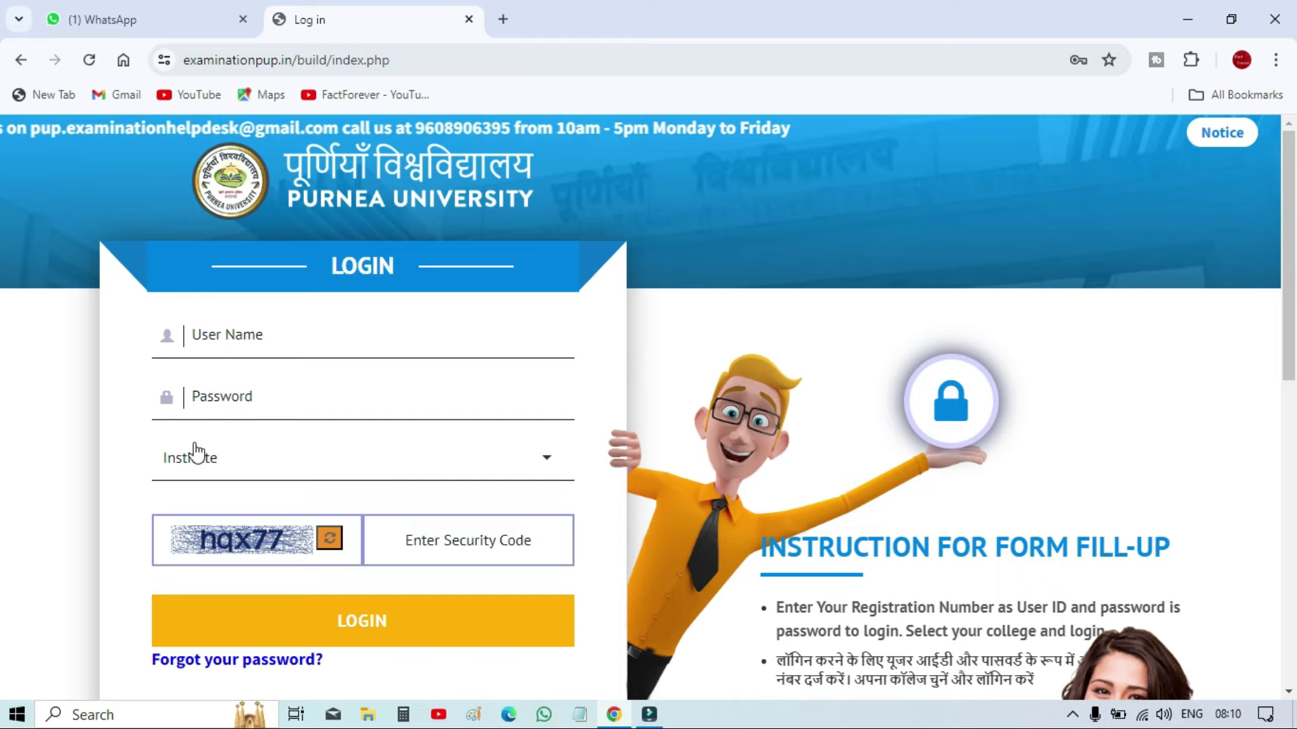
# Choose D.S. College, Katihar as the institute in the login form.
pyautogui.click(179, 458)
pyautogui.write('d')
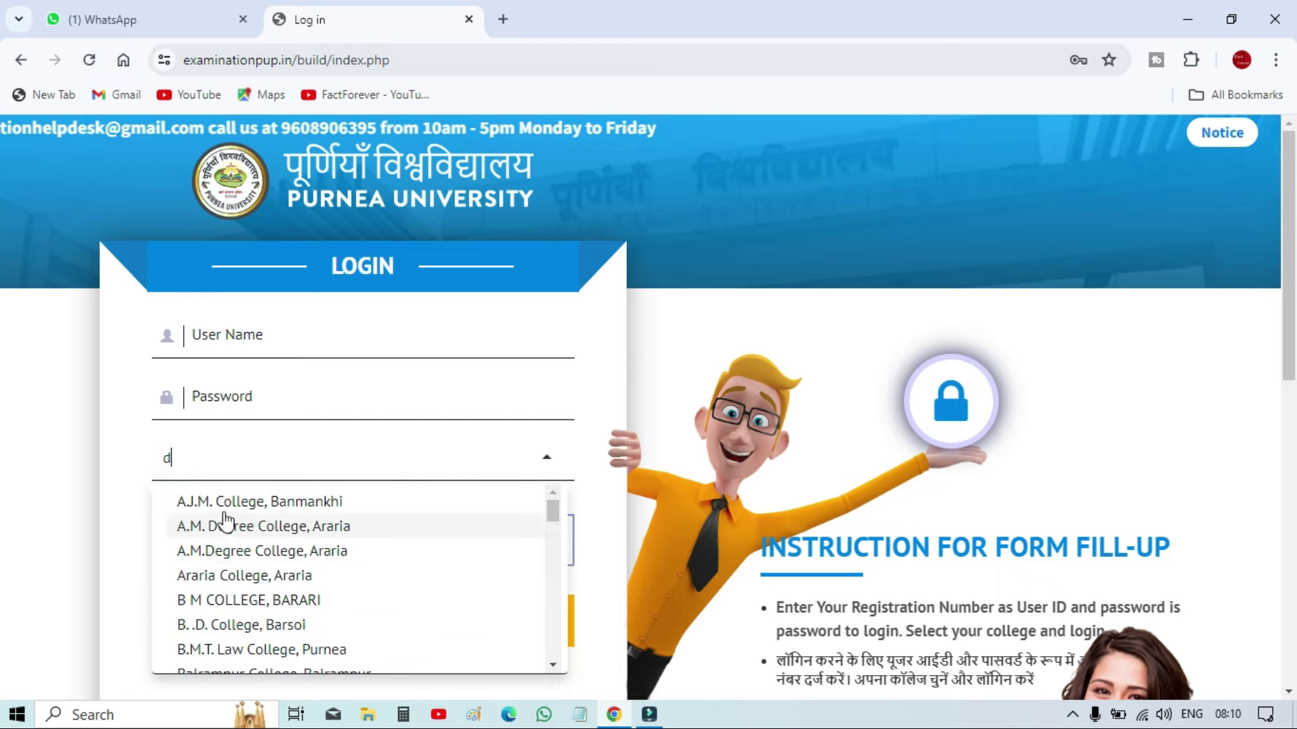
pyautogui.scroll(2, 250, 503)
pyautogui.click(242, 503)
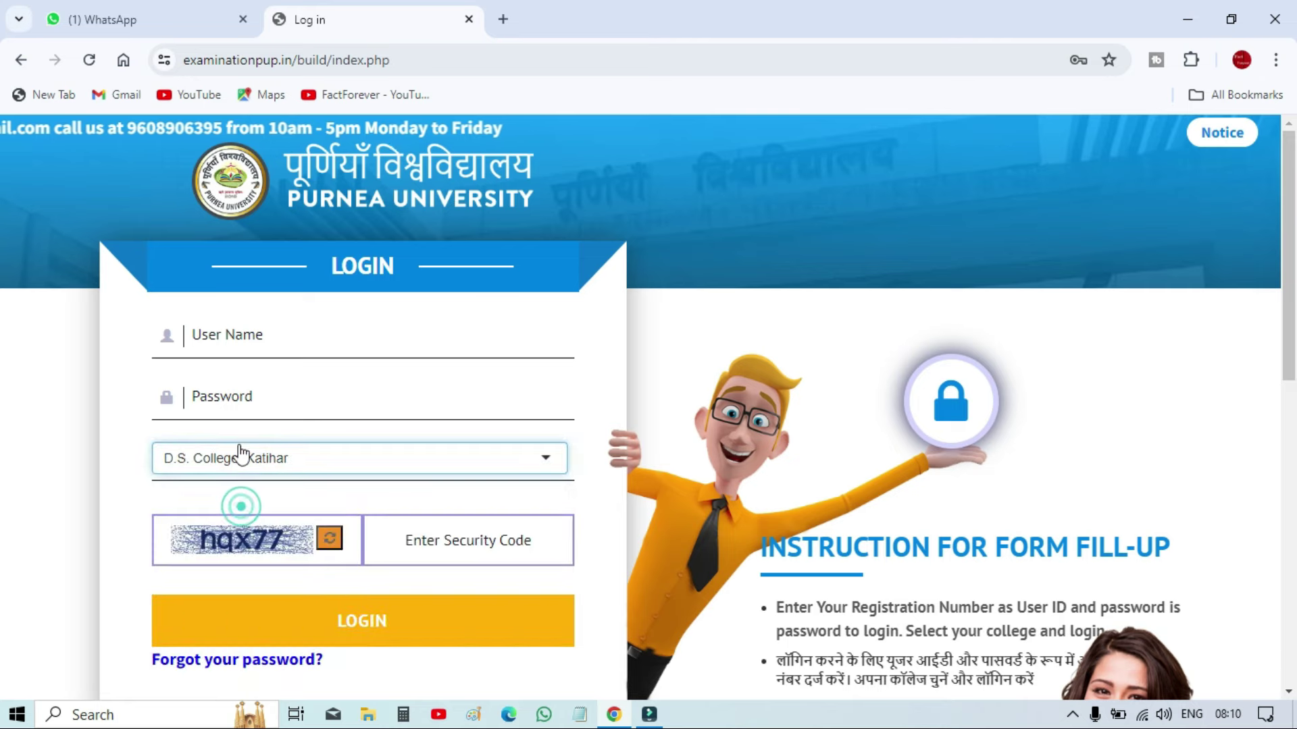
pyautogui.click(478, 543)
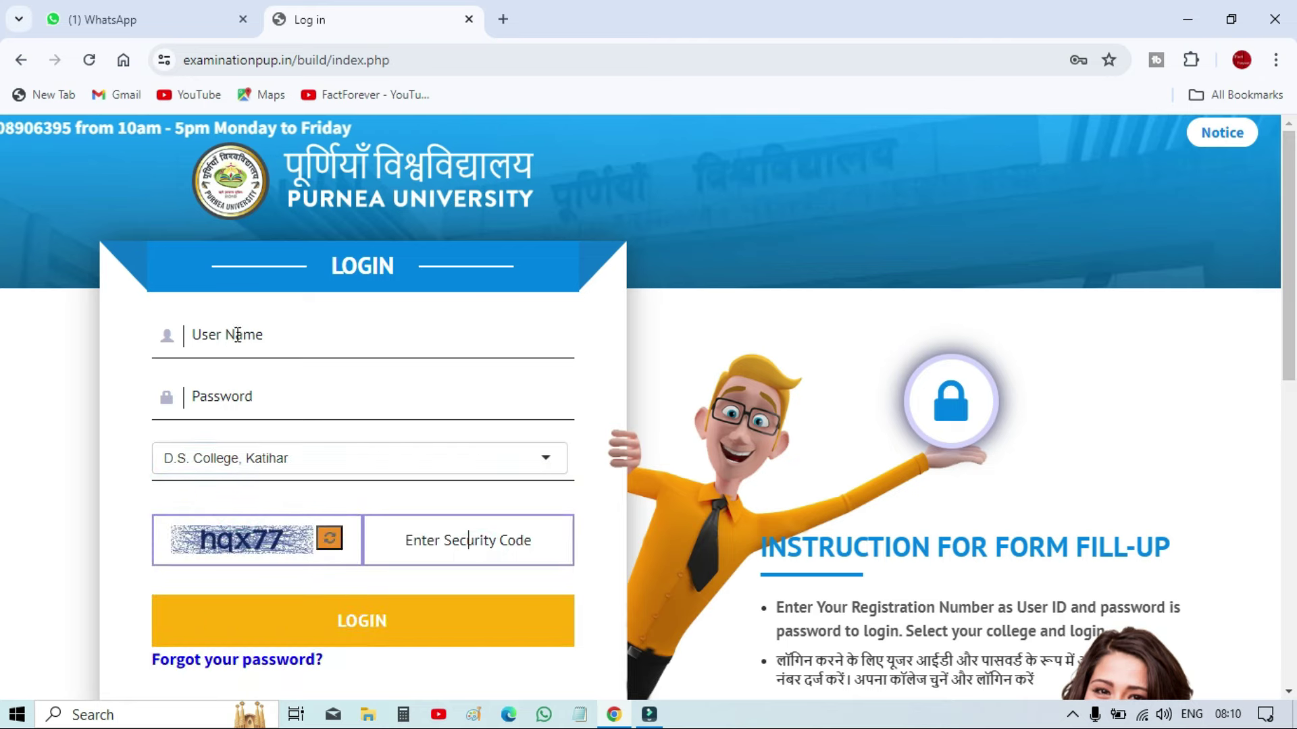
# Open the Forgot Password form, review its password reset by registration number, and close it.
pyautogui.scroll(-1, 318, 483)
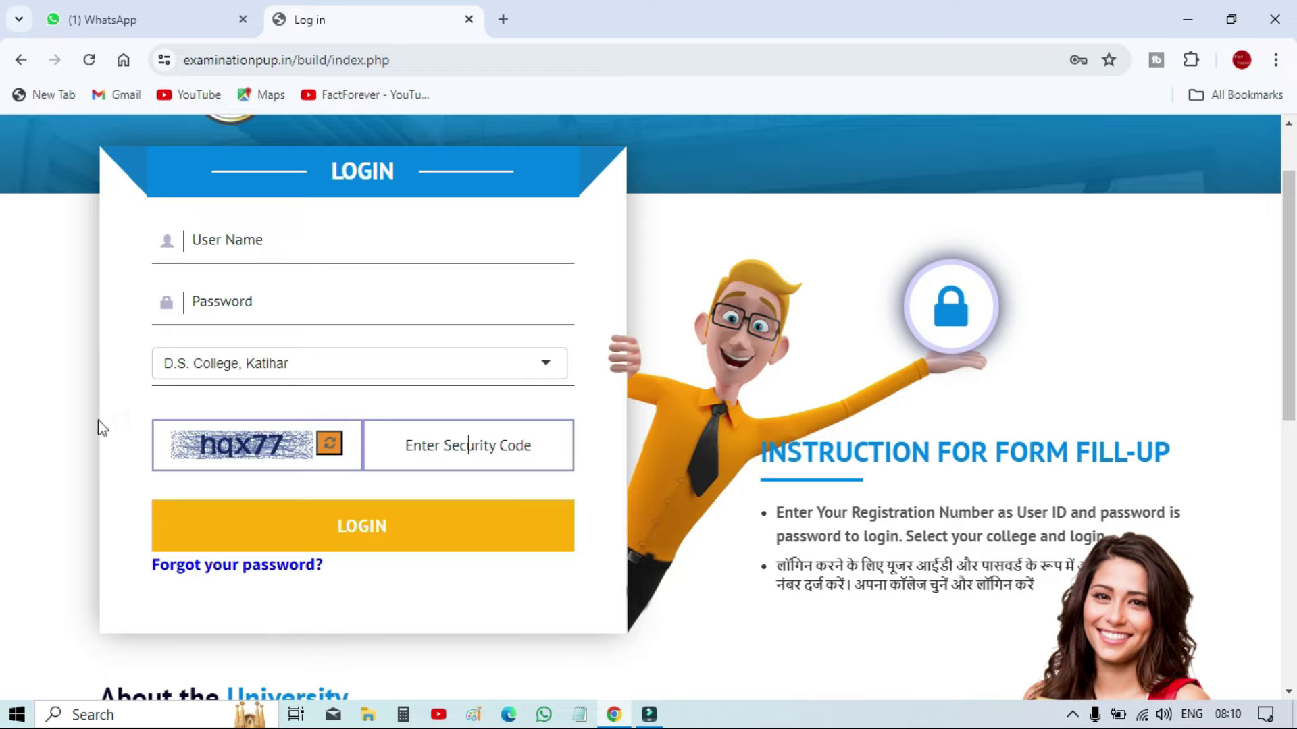
pyautogui.click(243, 569)
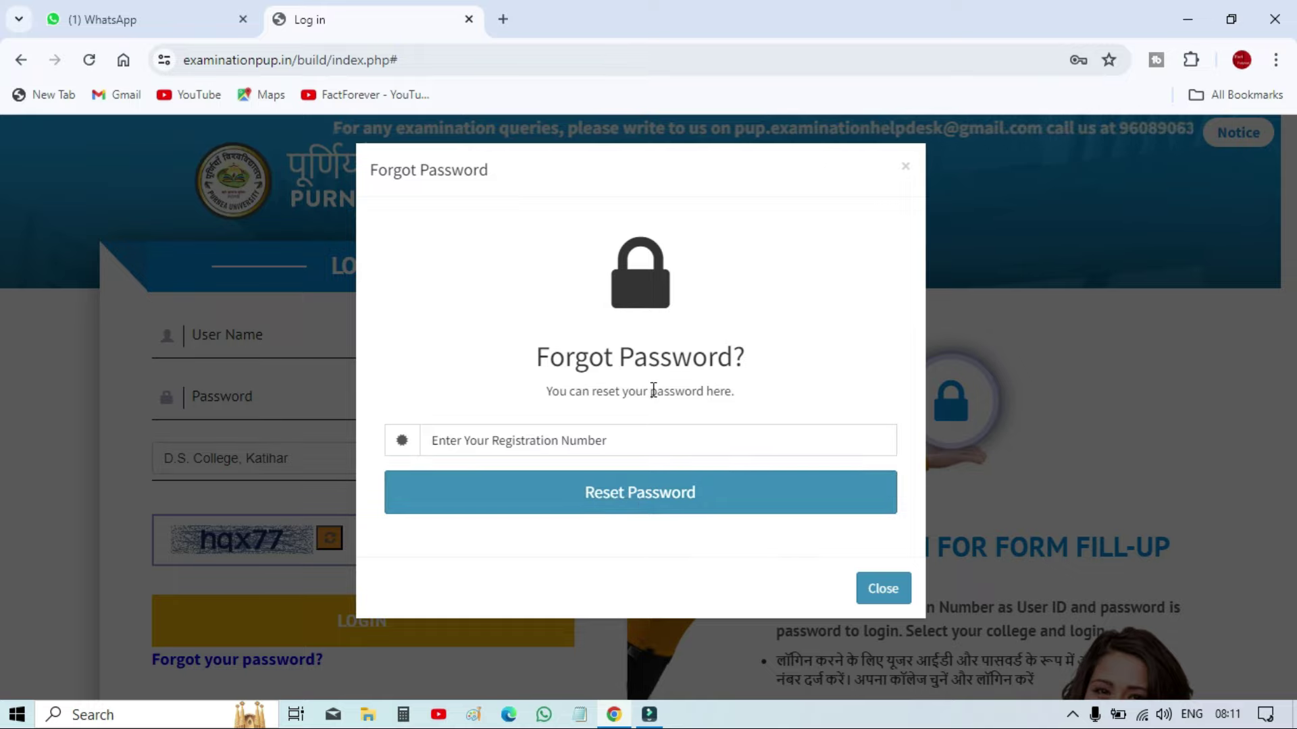
pyautogui.moveTo(663, 393); pyautogui.dragTo(707, 392)
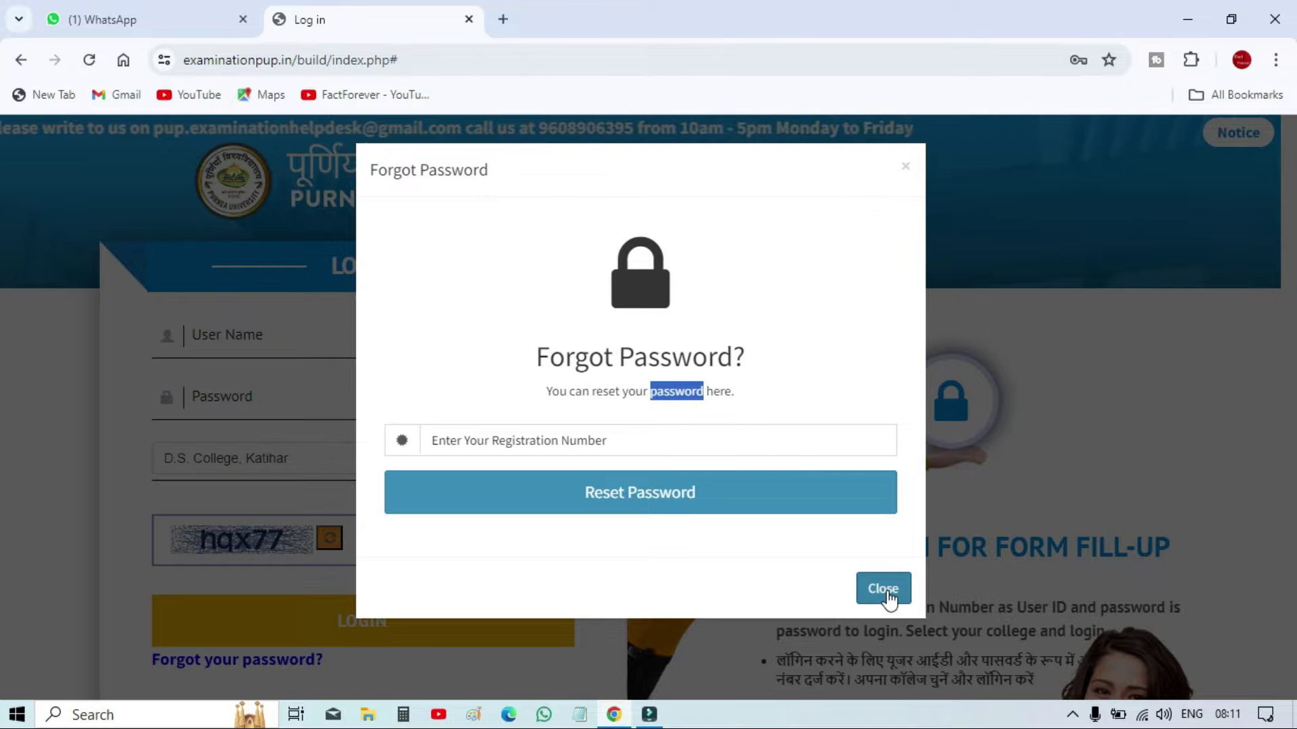
pyautogui.click(885, 590)
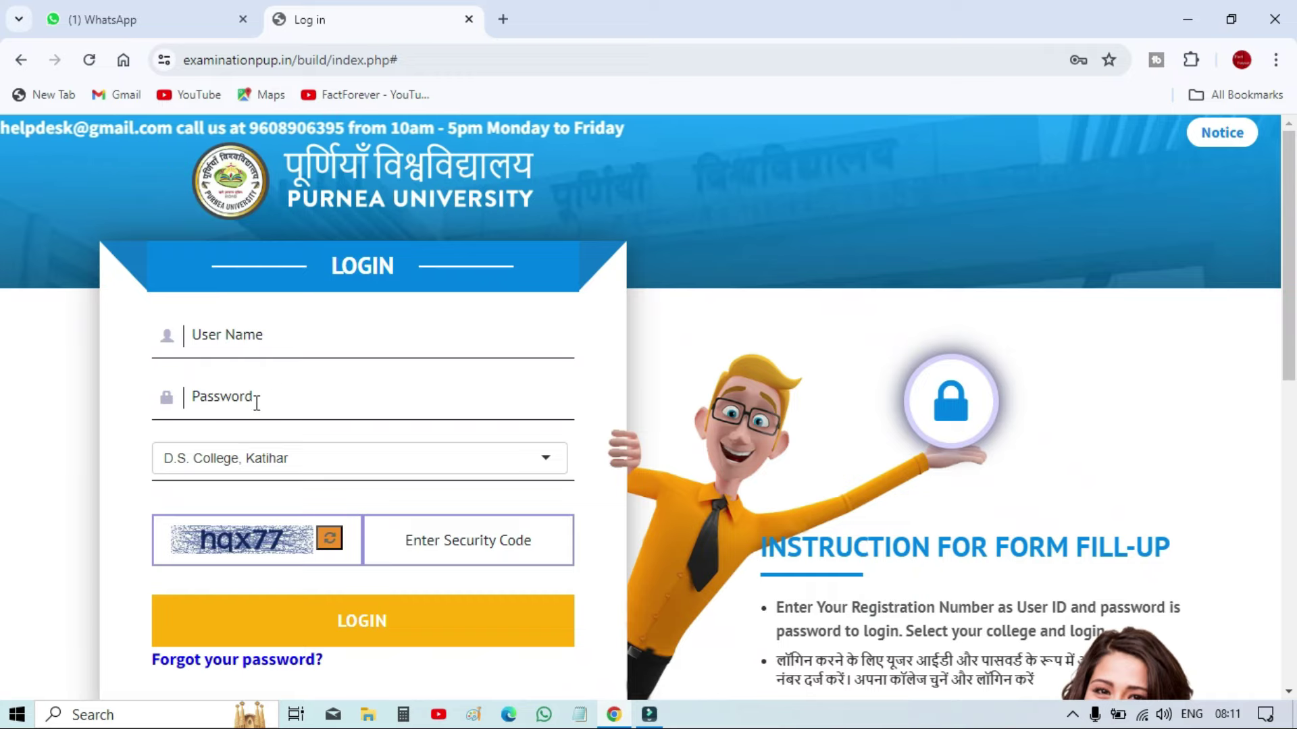
# Fill in the login credentials and the security code, and log in to the student dashboard.
pyautogui.click(432, 542)
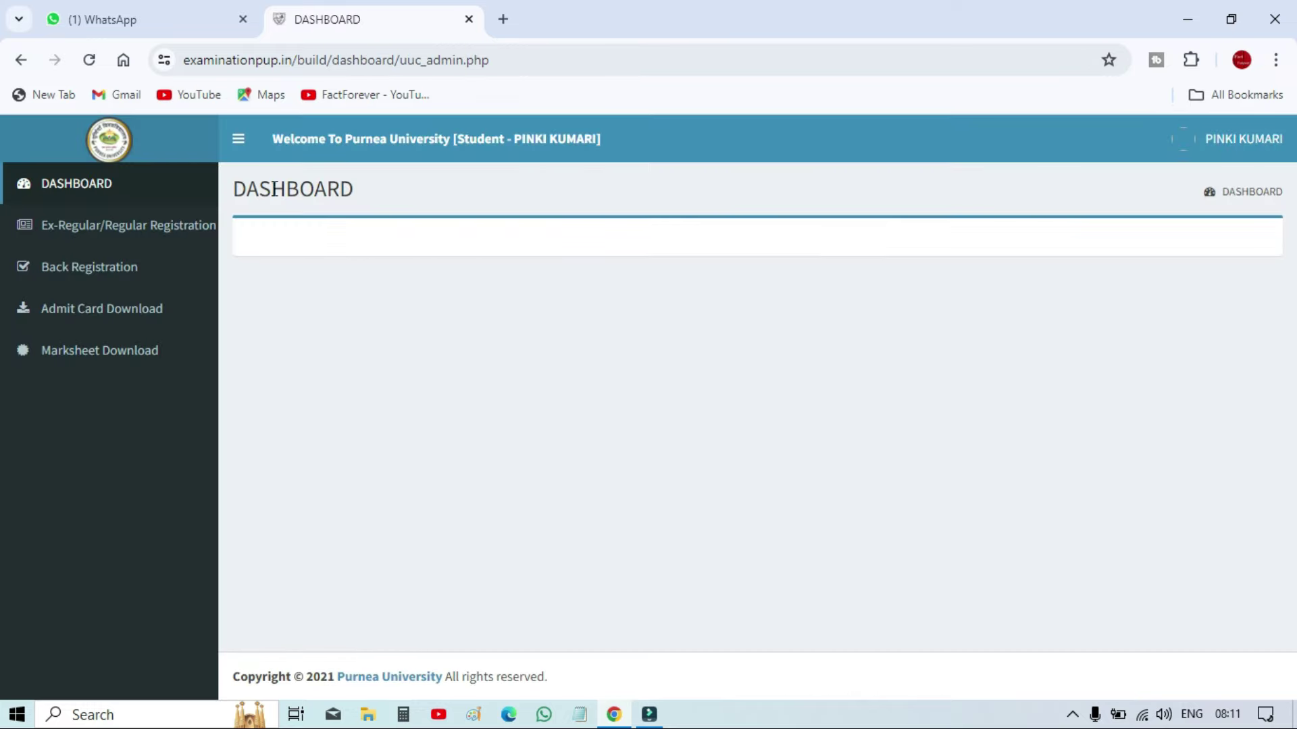
pyautogui.click(425, 408)
# Open Back Registration and examine its batch, session, discipline, syllabus and semester options.
pyautogui.click(83, 270)
pyautogui.click(465, 262)
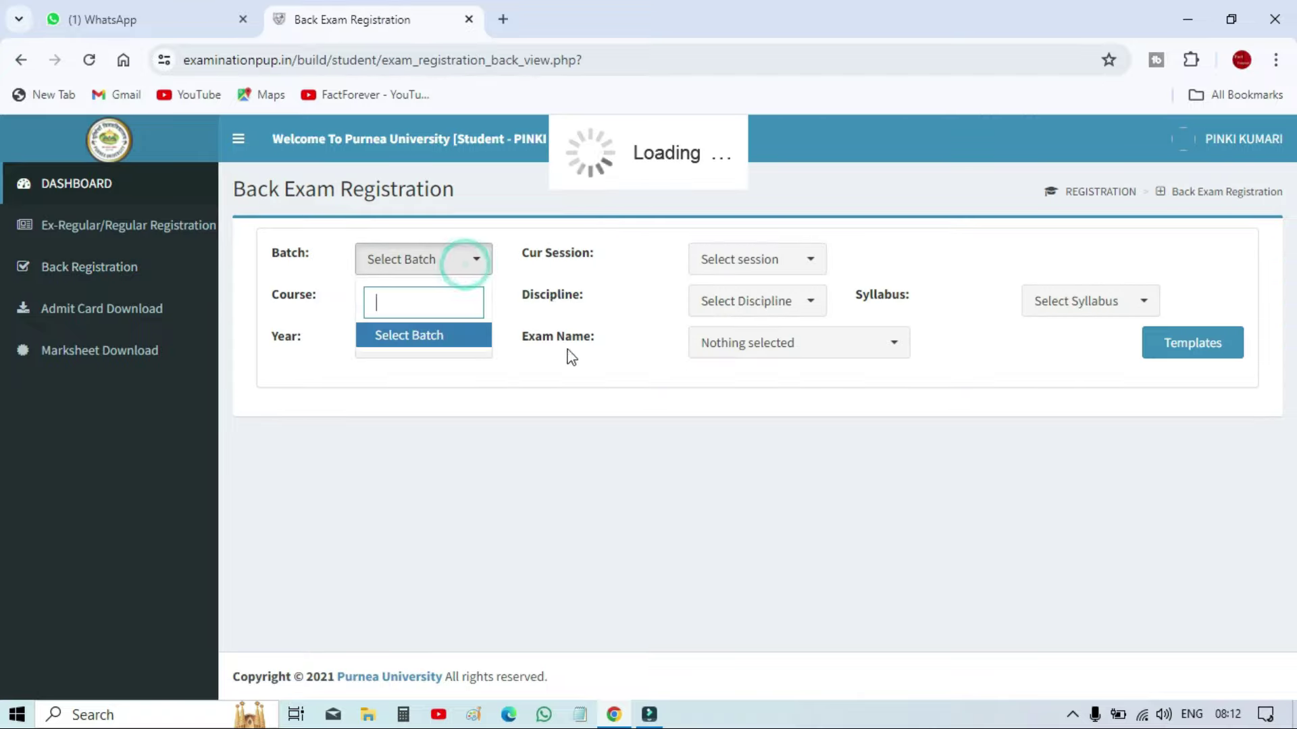
pyautogui.click(542, 431)
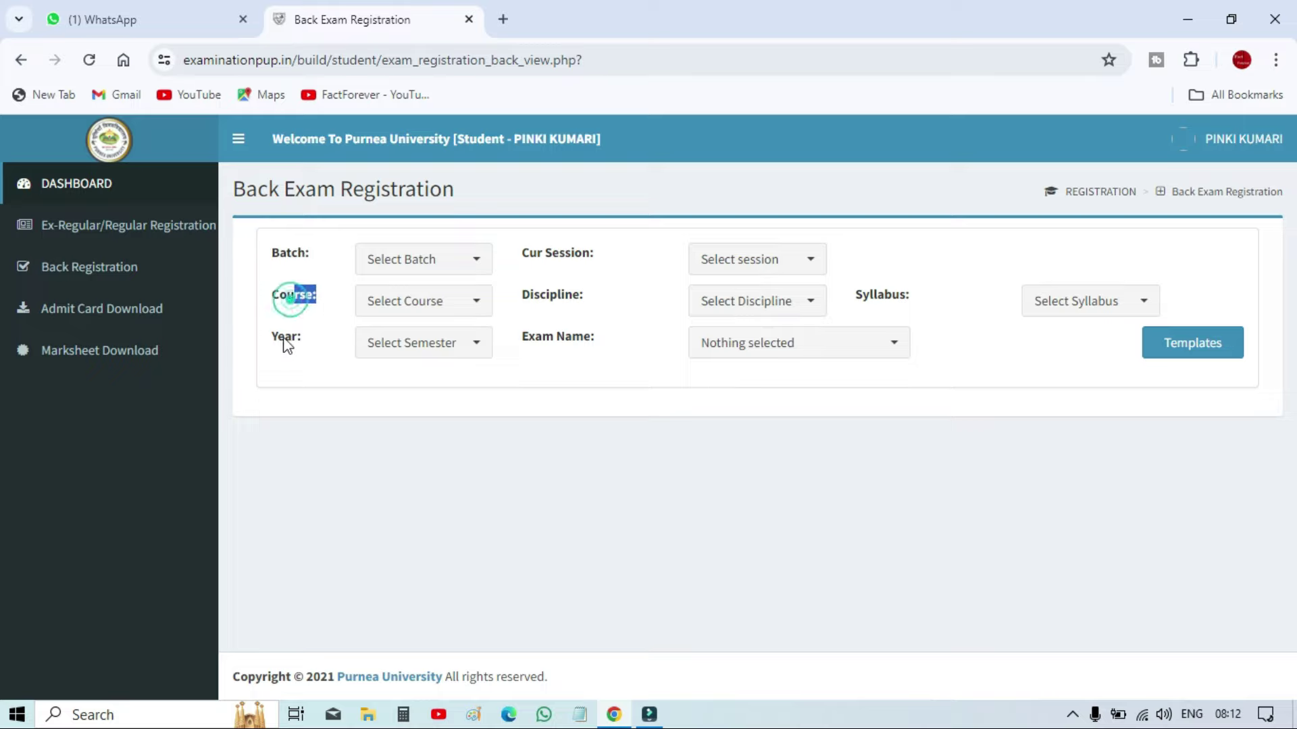
pyautogui.moveTo(534, 294); pyautogui.dragTo(629, 306)
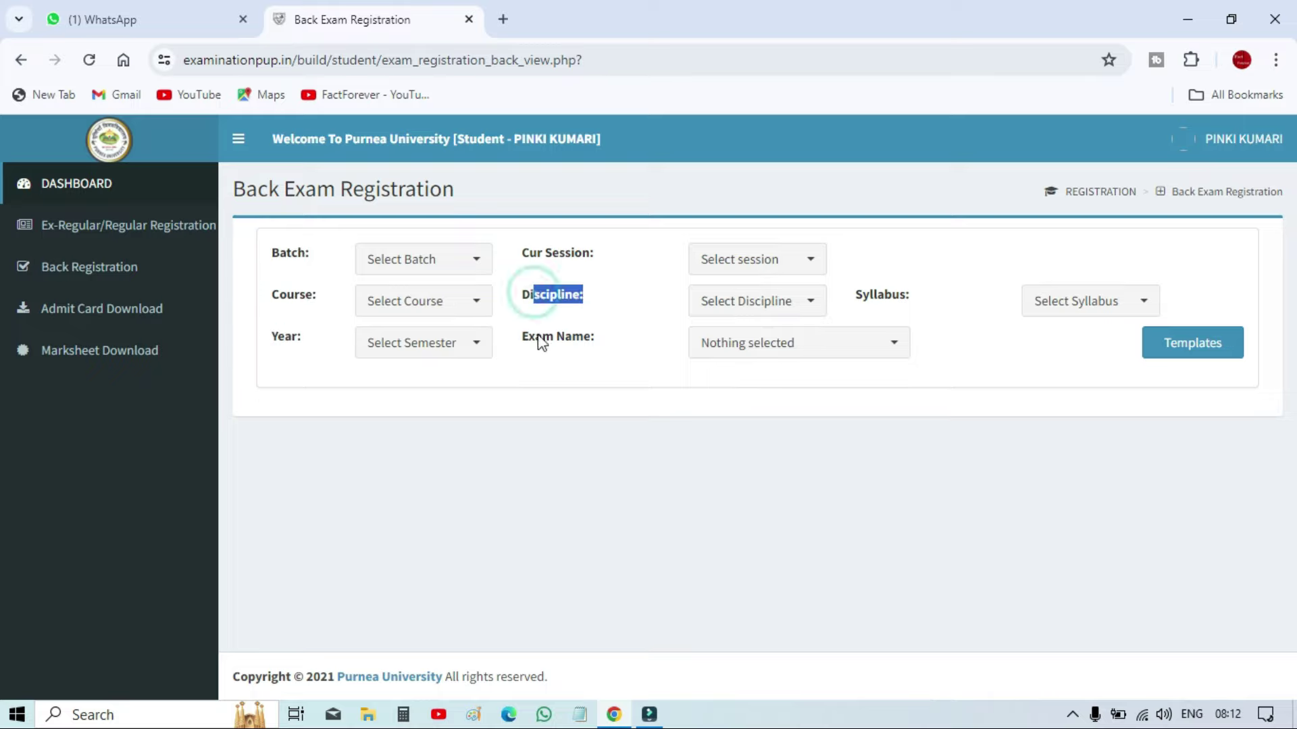
pyautogui.moveTo(856, 291); pyautogui.dragTo(941, 301)
pyautogui.click(1055, 304)
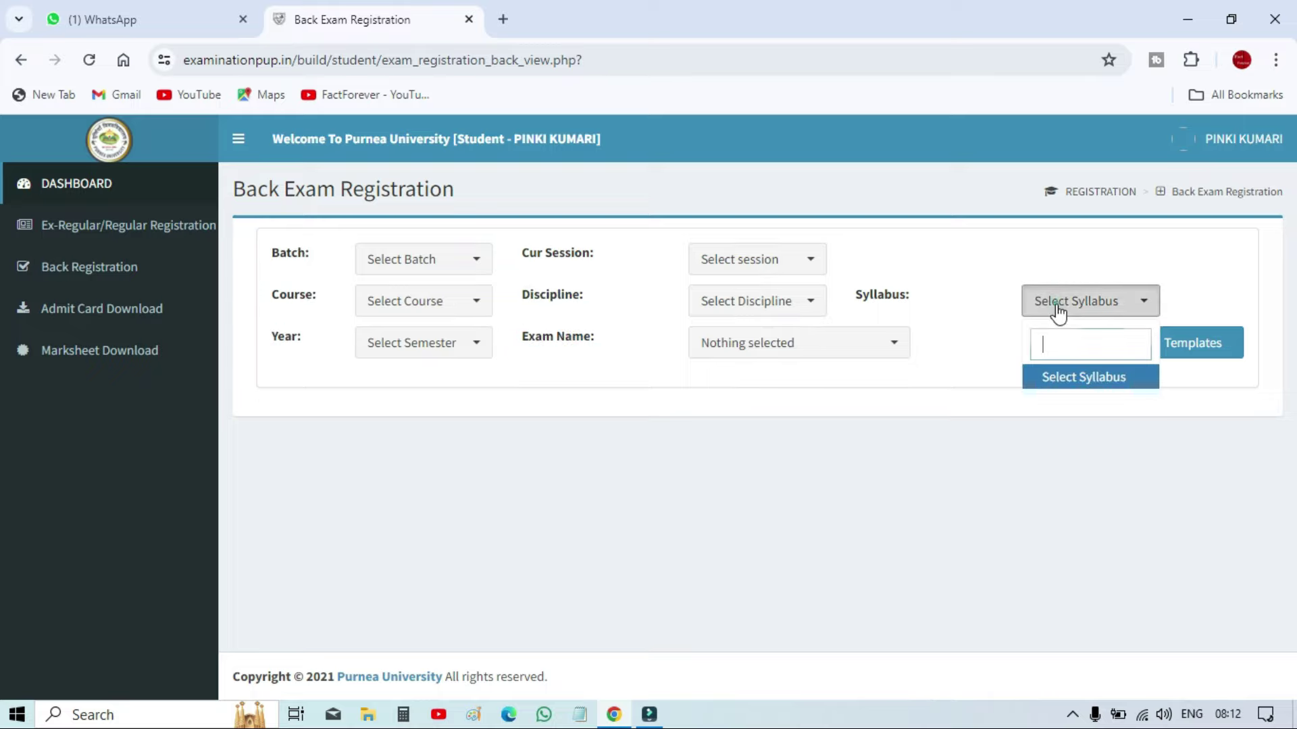
pyautogui.click(822, 364)
pyautogui.click(770, 302)
pyautogui.click(747, 258)
pyautogui.click(376, 270)
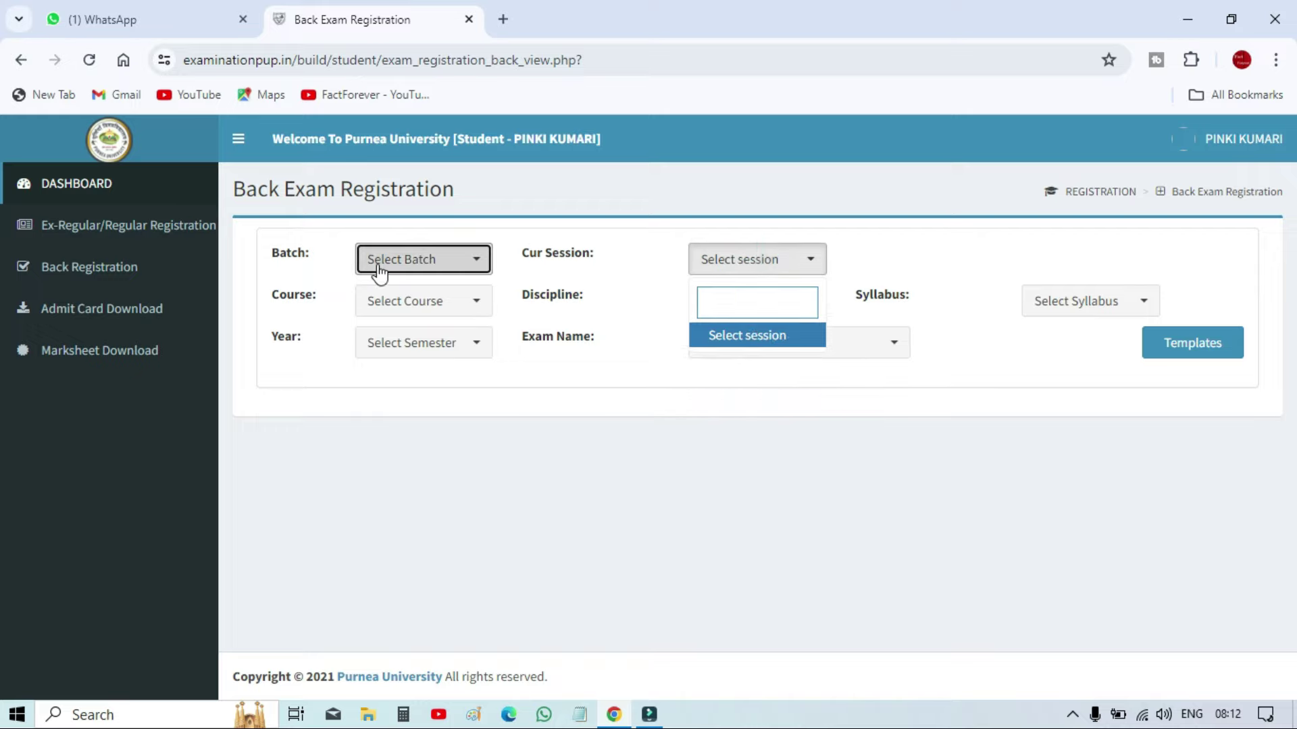
pyautogui.click(402, 343)
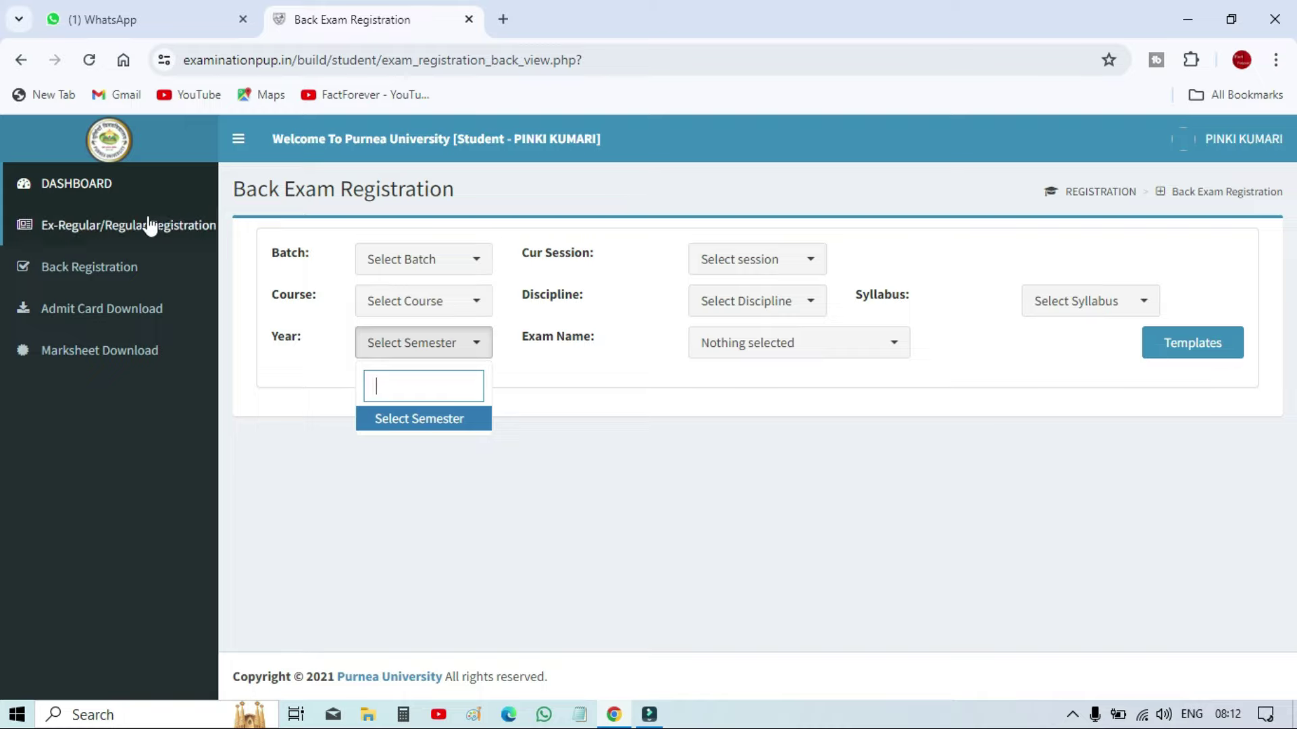
# Open the Ex-Regular/Regular Registration form and set the syllabus to 2020 and the batch to 2023-25.
pyautogui.click(112, 227)
pyautogui.click(524, 292)
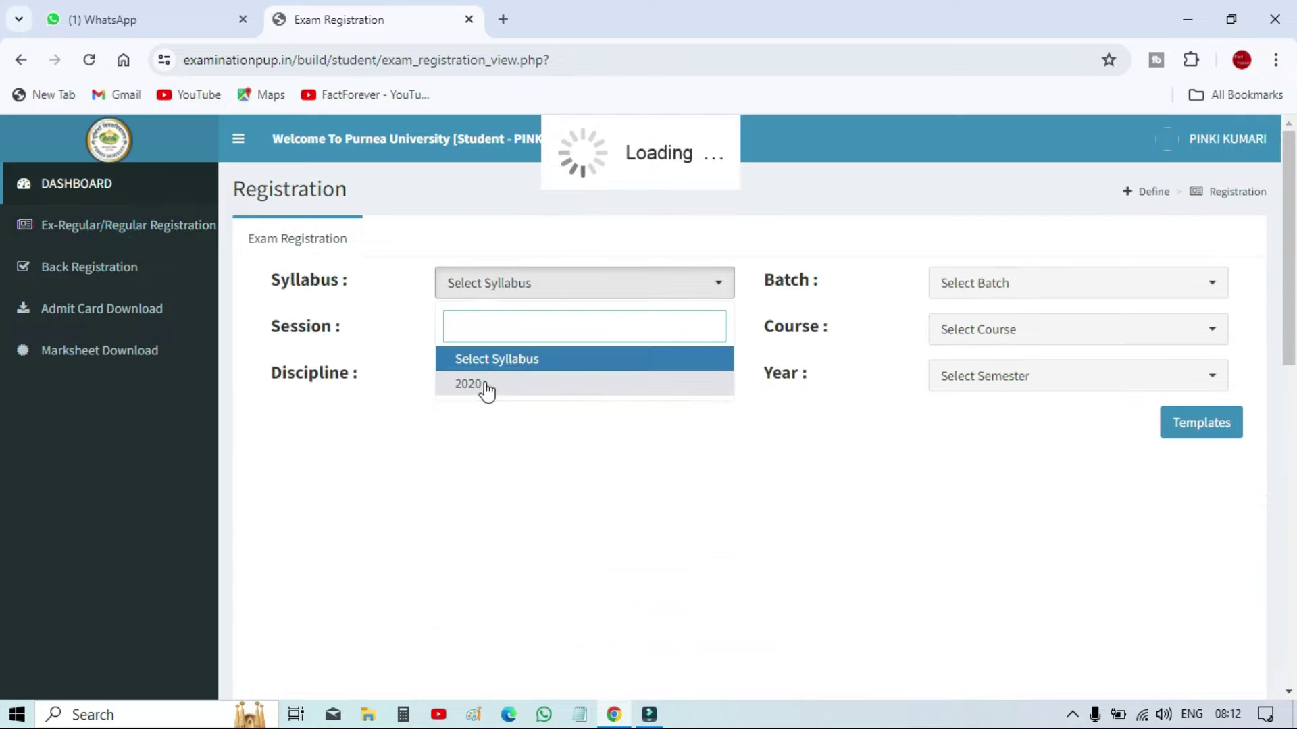
pyautogui.click(485, 384)
pyautogui.click(1011, 284)
pyautogui.click(967, 383)
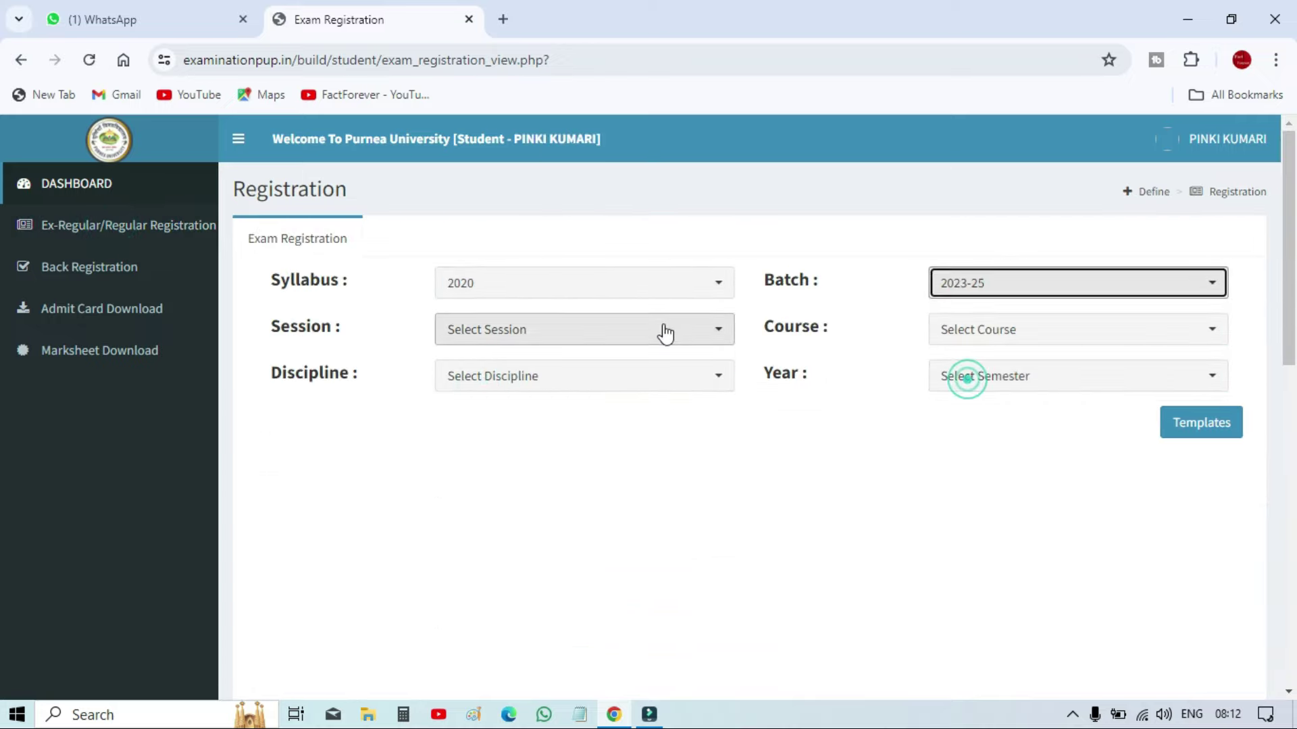
# Set the session to 2023-24, the course to PG and the discipline to Master of Hindi.
pyautogui.click(663, 330)
pyautogui.click(524, 424)
pyautogui.click(972, 330)
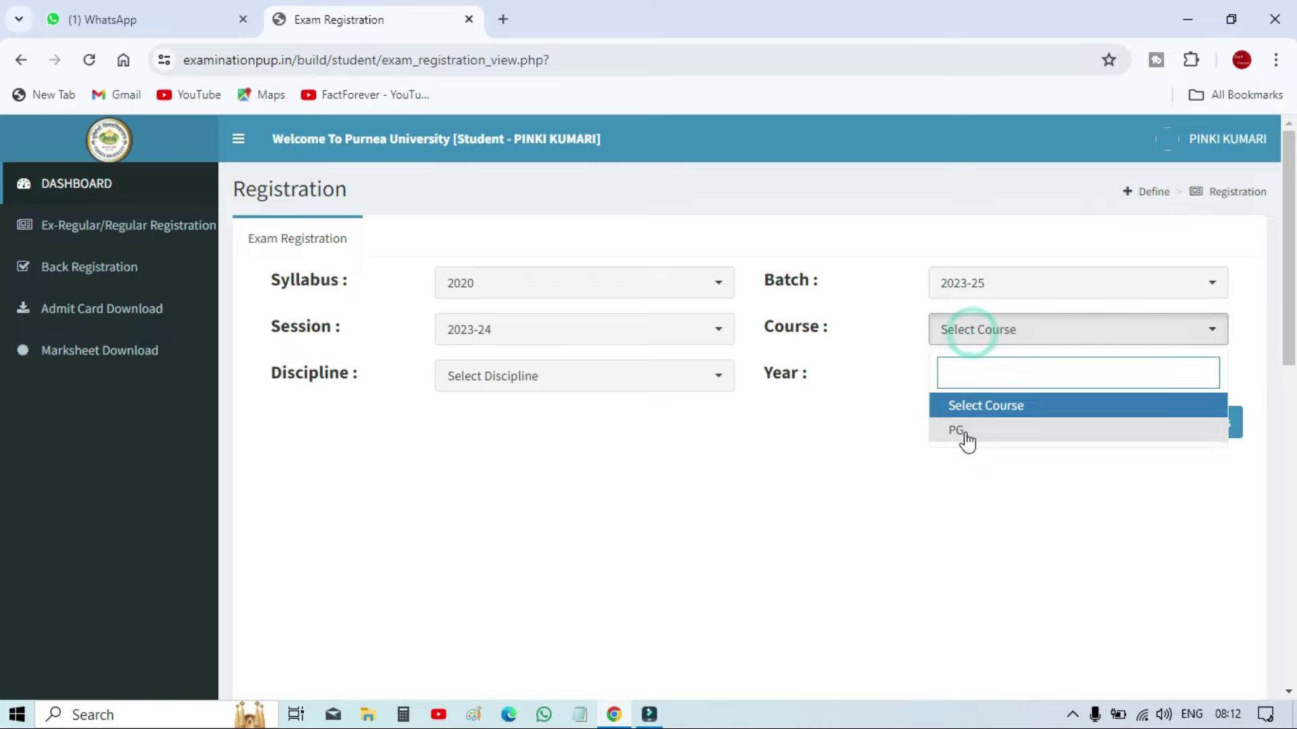
pyautogui.click(965, 432)
pyautogui.click(529, 377)
pyautogui.click(495, 486)
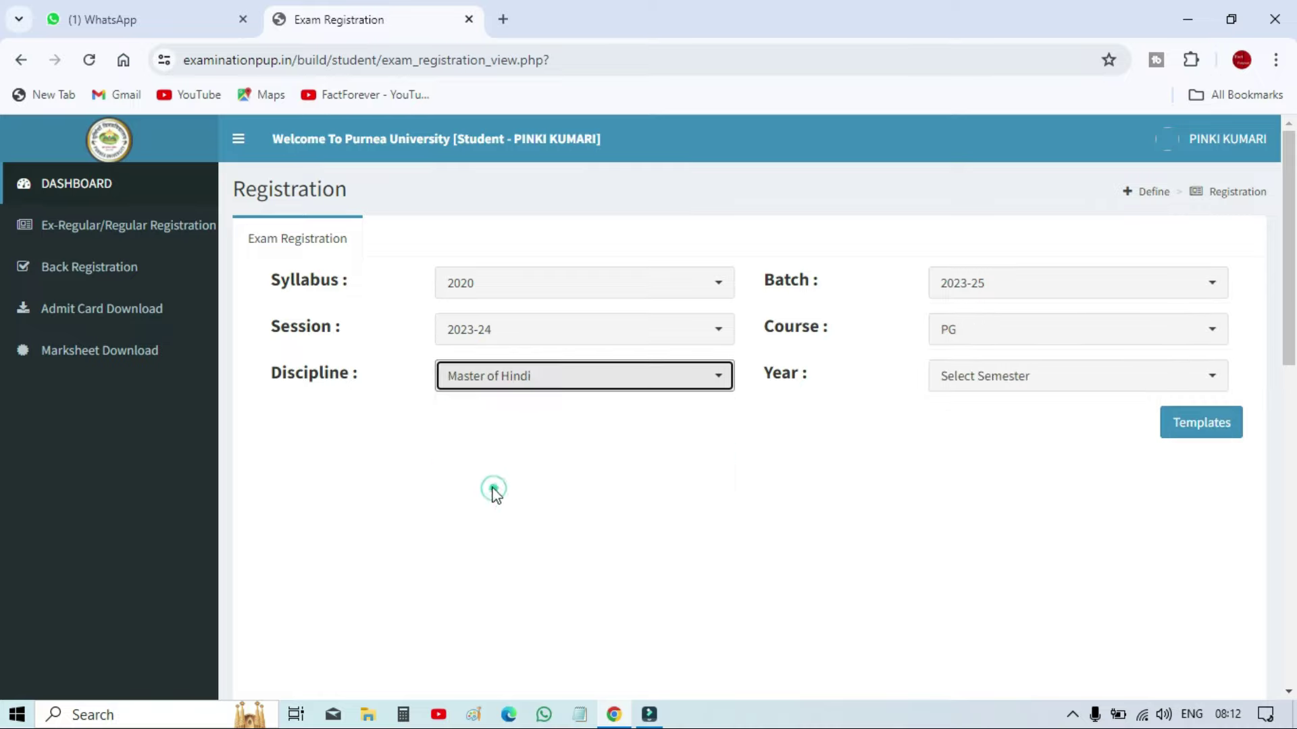
# Set the year to 2ND and open the examination application form template for the chosen registration details.
pyautogui.click(1067, 377)
pyautogui.click(959, 475)
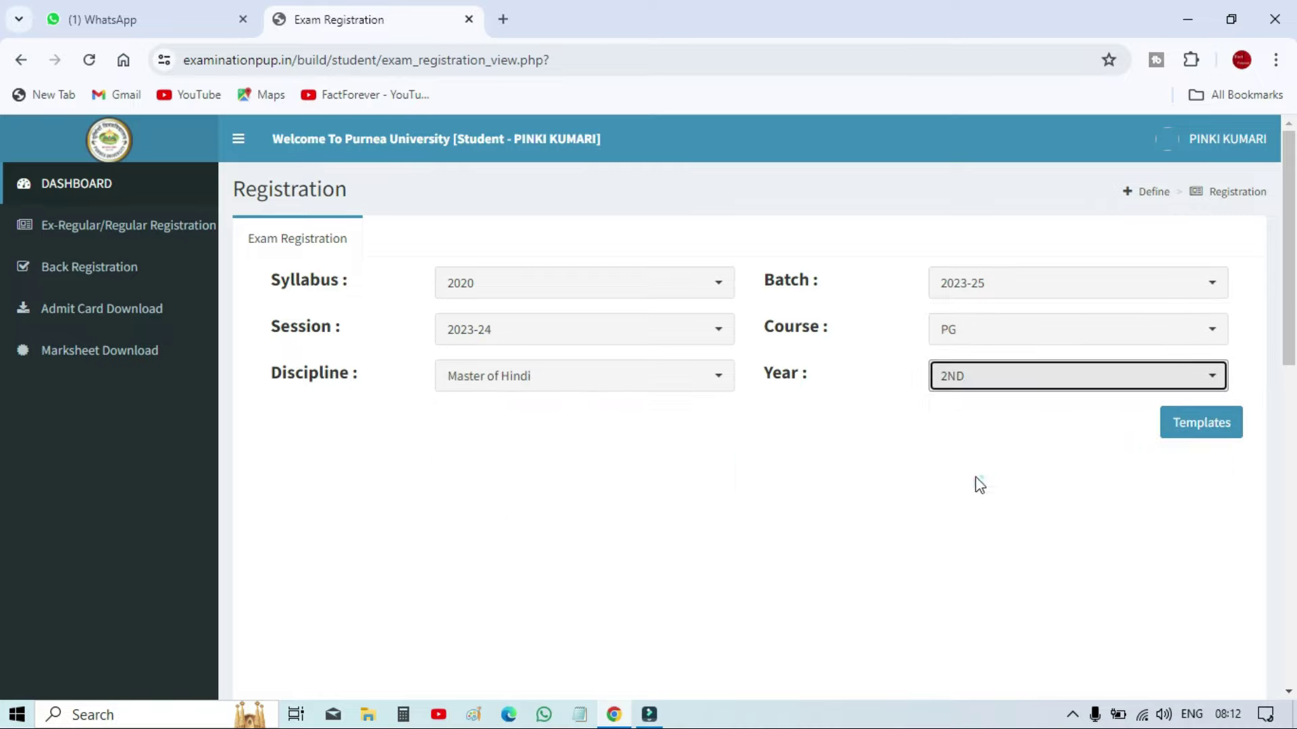
pyautogui.click(980, 380)
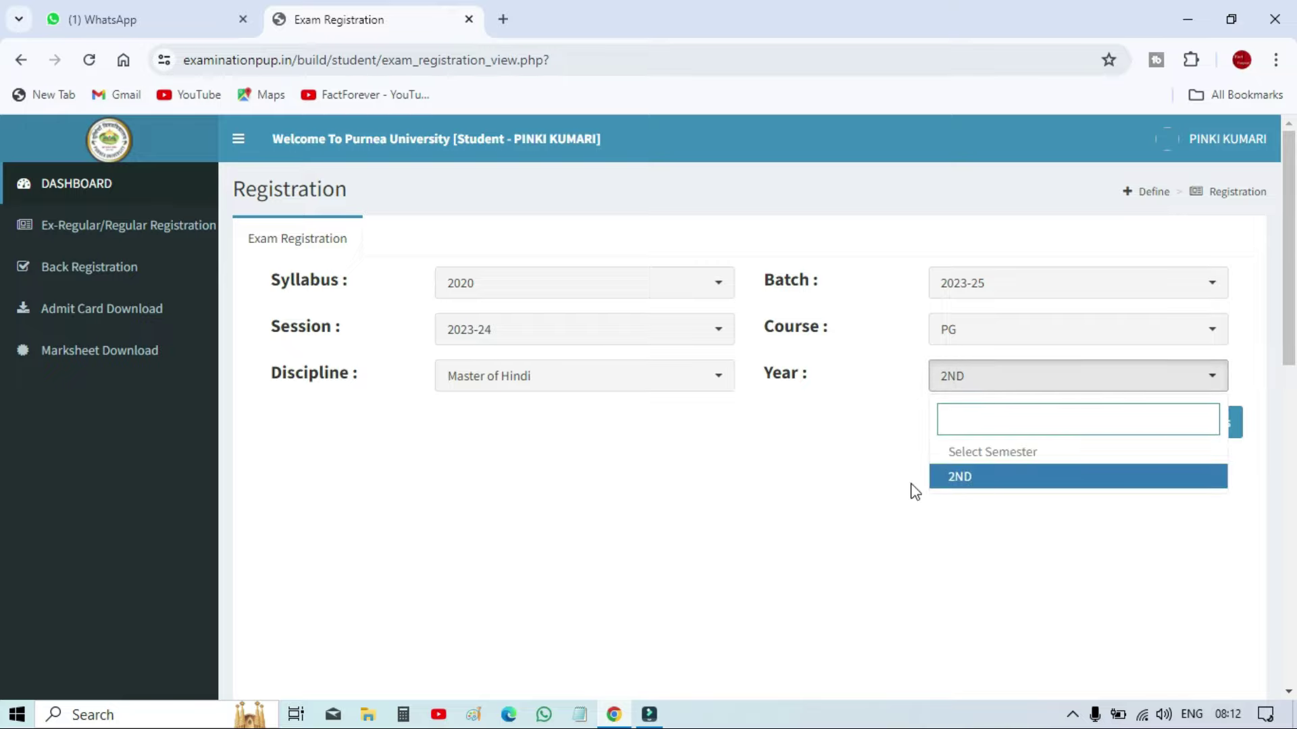
pyautogui.click(935, 476)
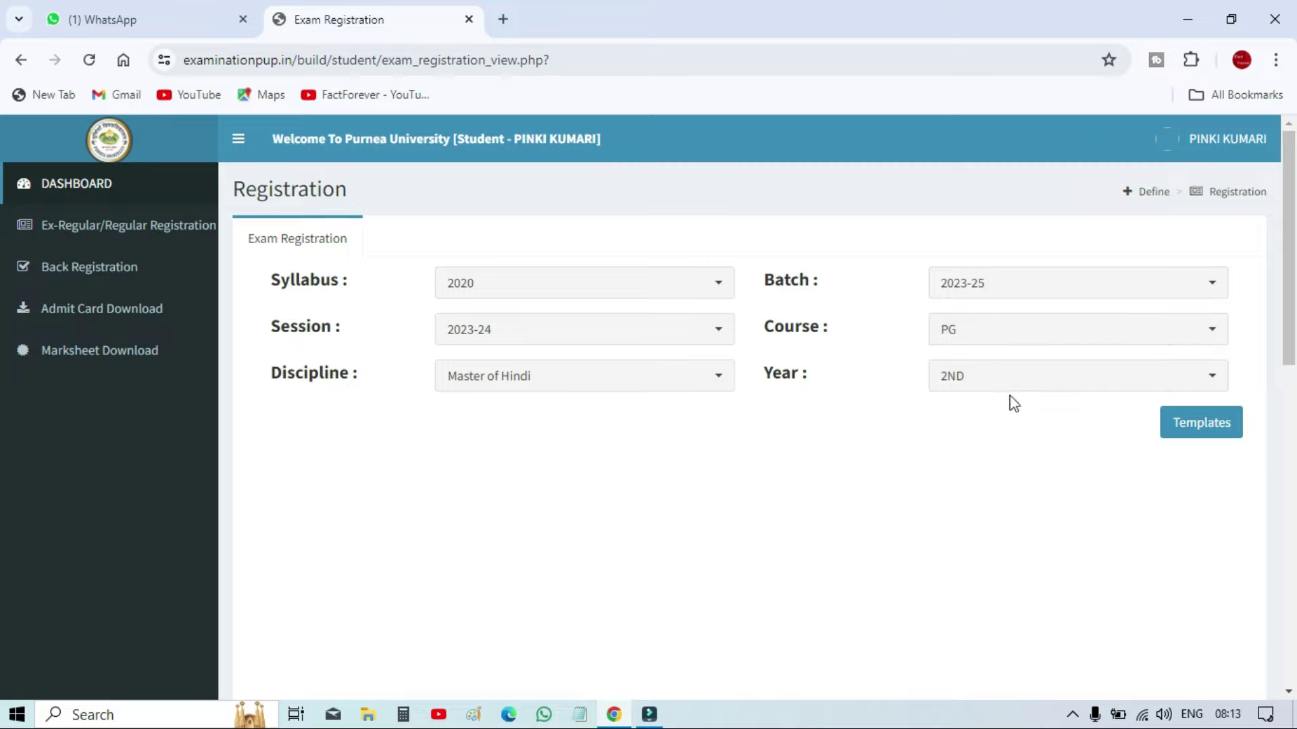
pyautogui.click(1198, 432)
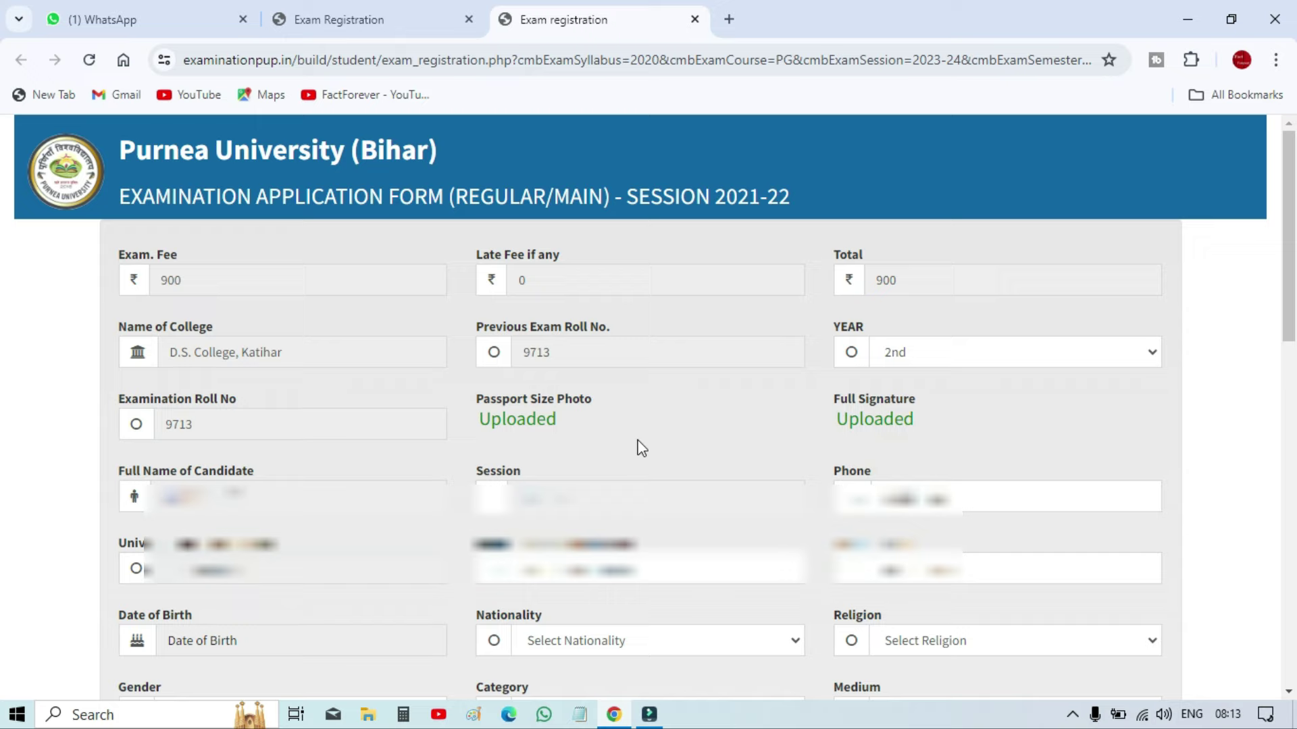
pyautogui.click(193, 286)
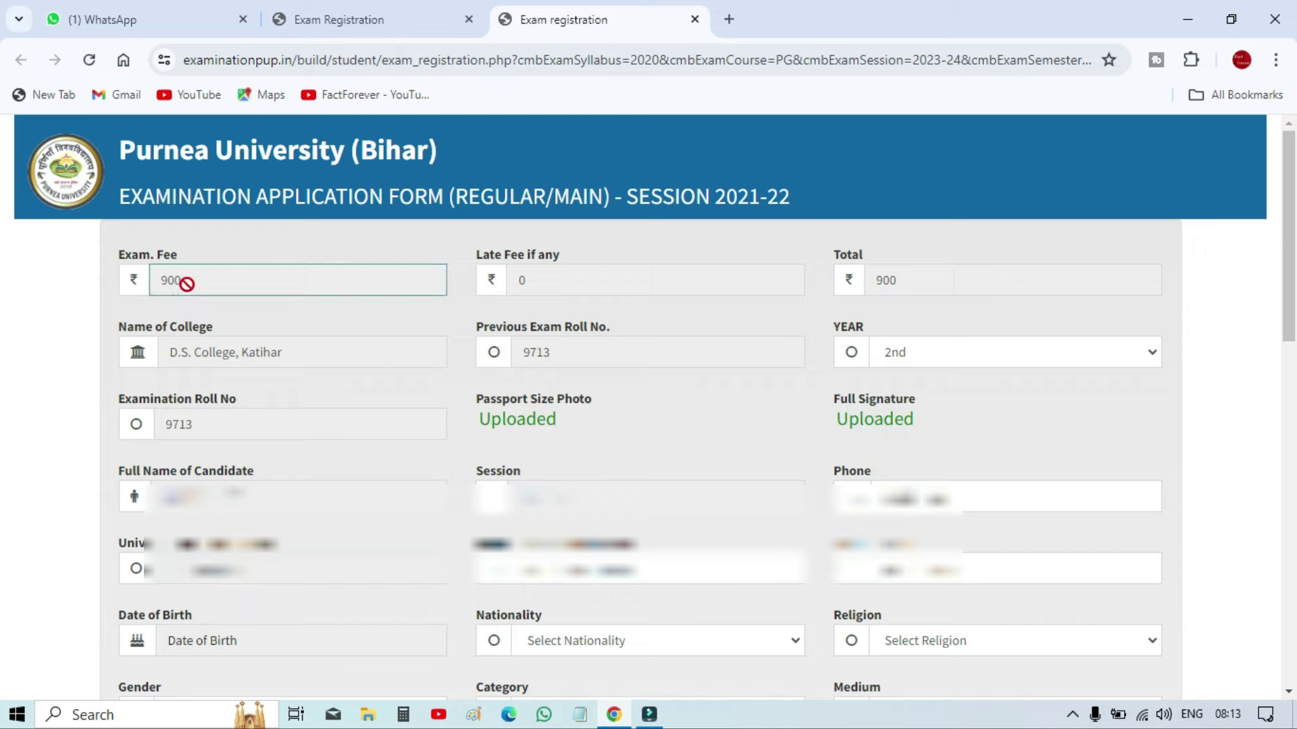
# Examine the prefilled fee, college, roll number, photo, signature and candidate detail fields of the examination application form.
pyautogui.click(548, 281)
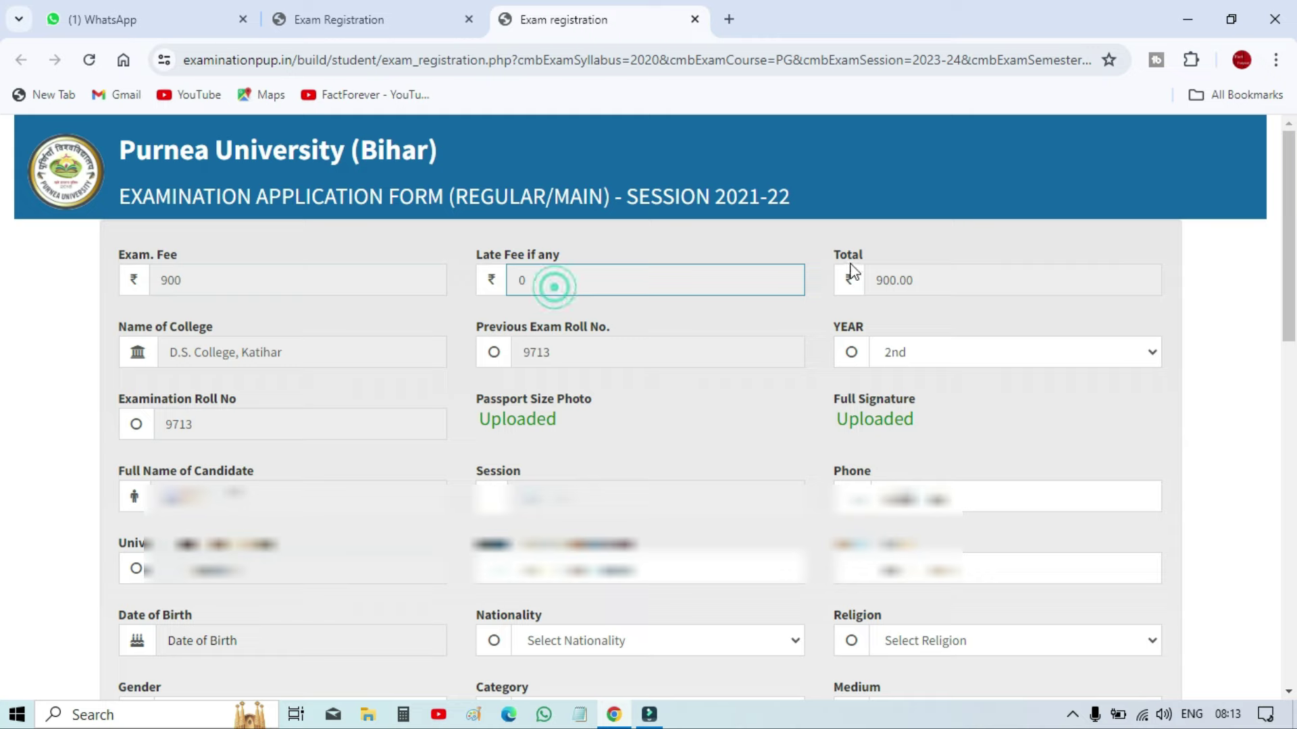
pyautogui.click(930, 284)
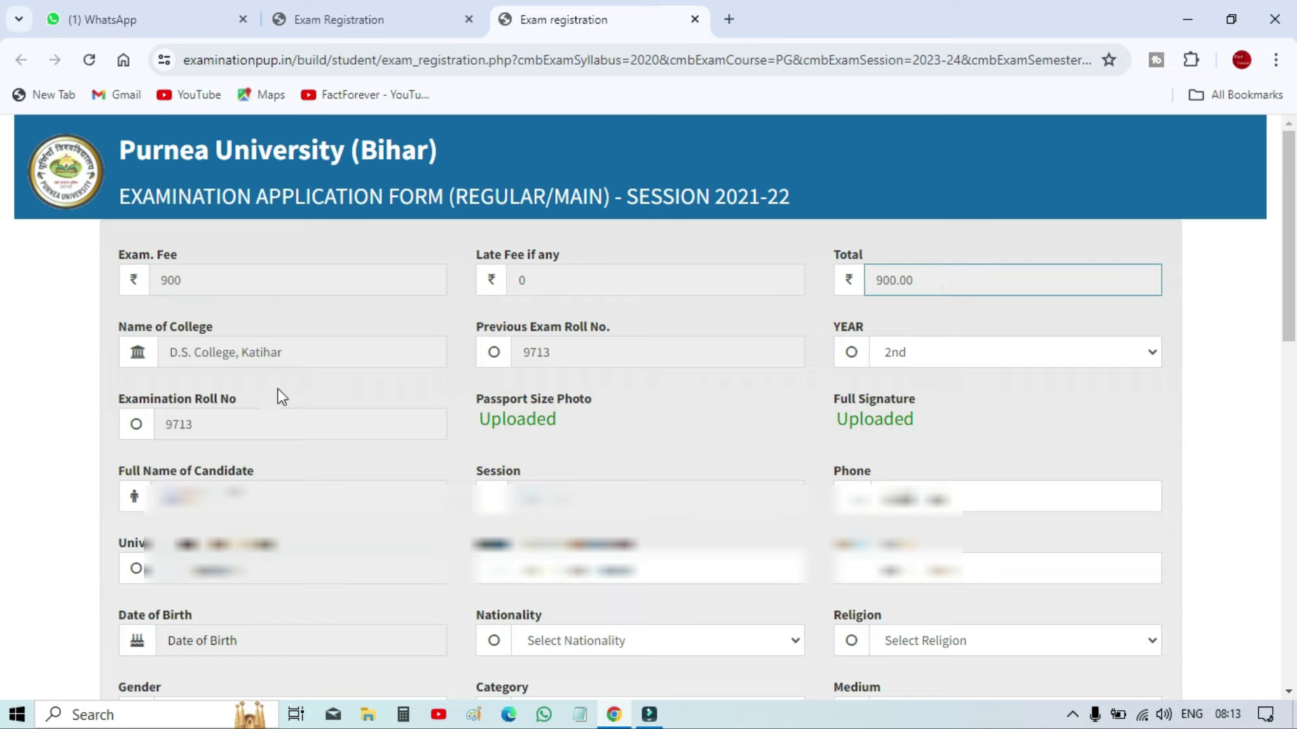
pyautogui.moveTo(237, 351); pyautogui.dragTo(144, 327)
pyautogui.click(526, 329)
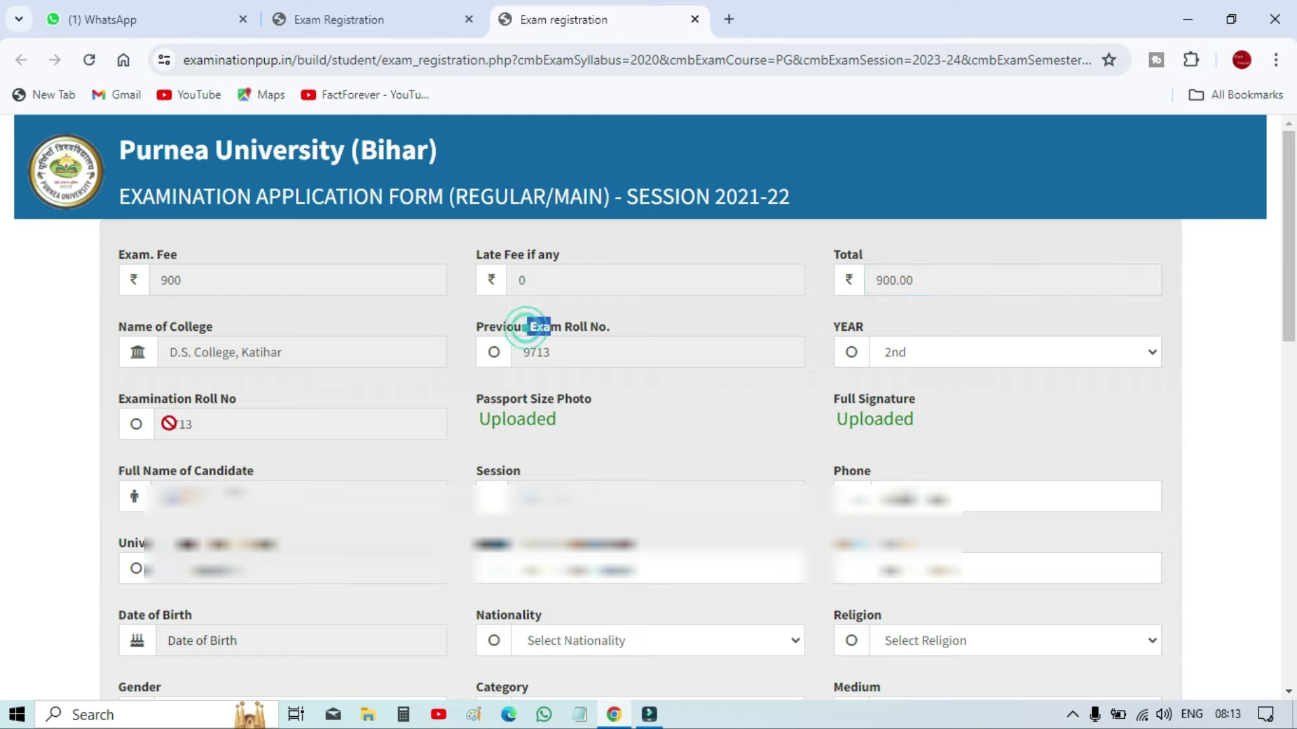
pyautogui.moveTo(184, 400); pyautogui.dragTo(271, 408)
pyautogui.click(181, 400)
pyautogui.moveTo(521, 402); pyautogui.dragTo(573, 408)
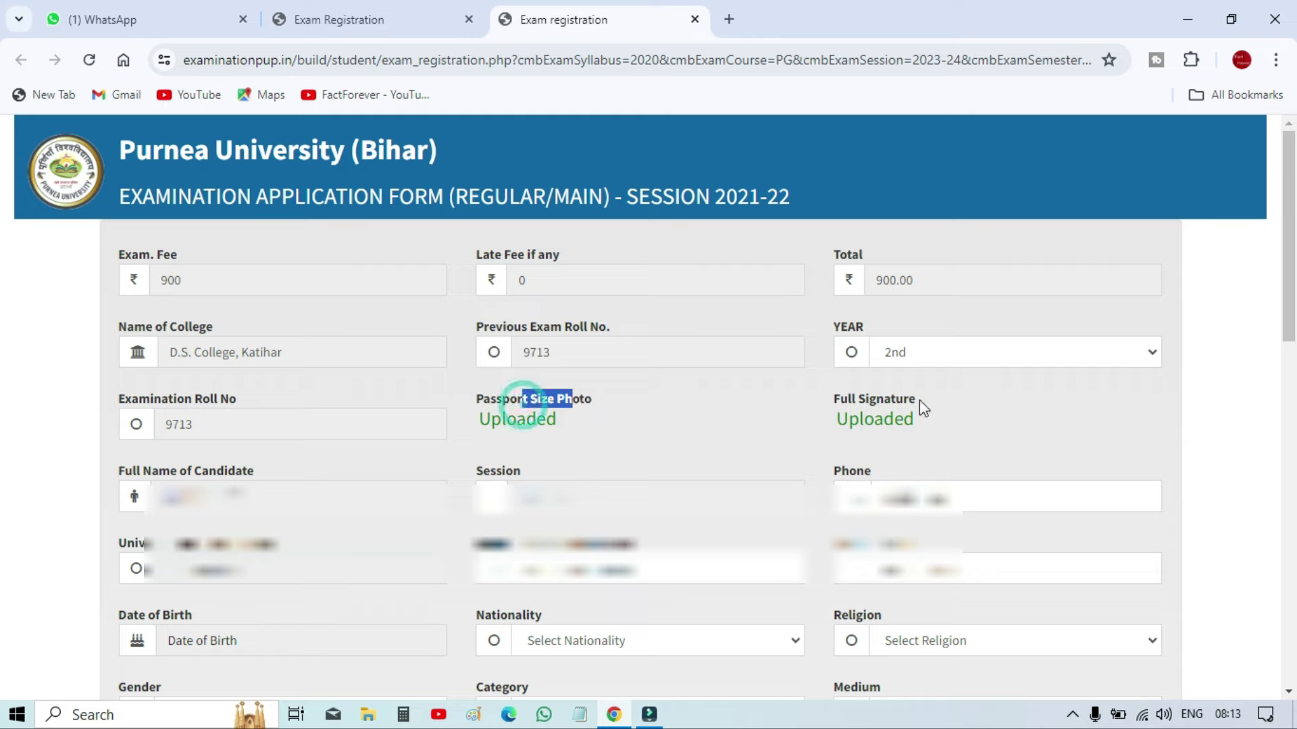
pyautogui.moveTo(847, 398); pyautogui.dragTo(961, 404)
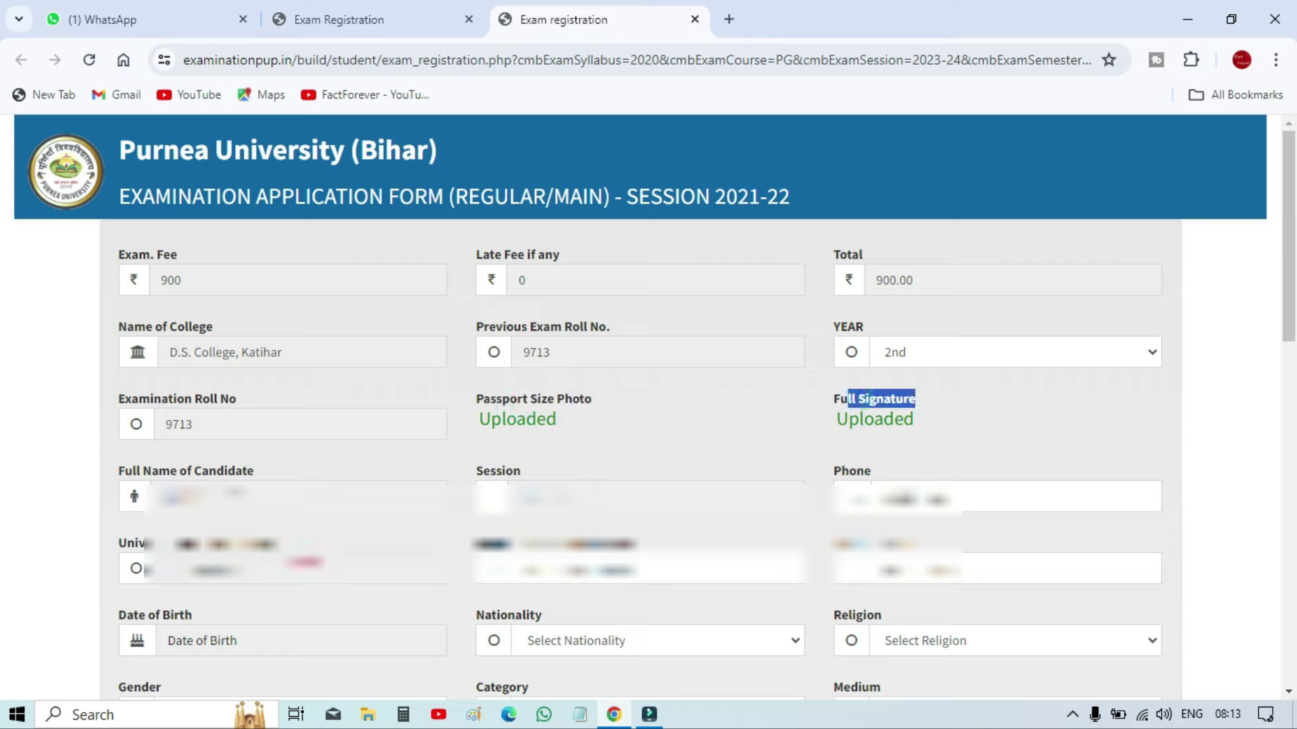
pyautogui.moveTo(183, 548); pyautogui.dragTo(291, 546)
pyautogui.moveTo(505, 542); pyautogui.dragTo(577, 545)
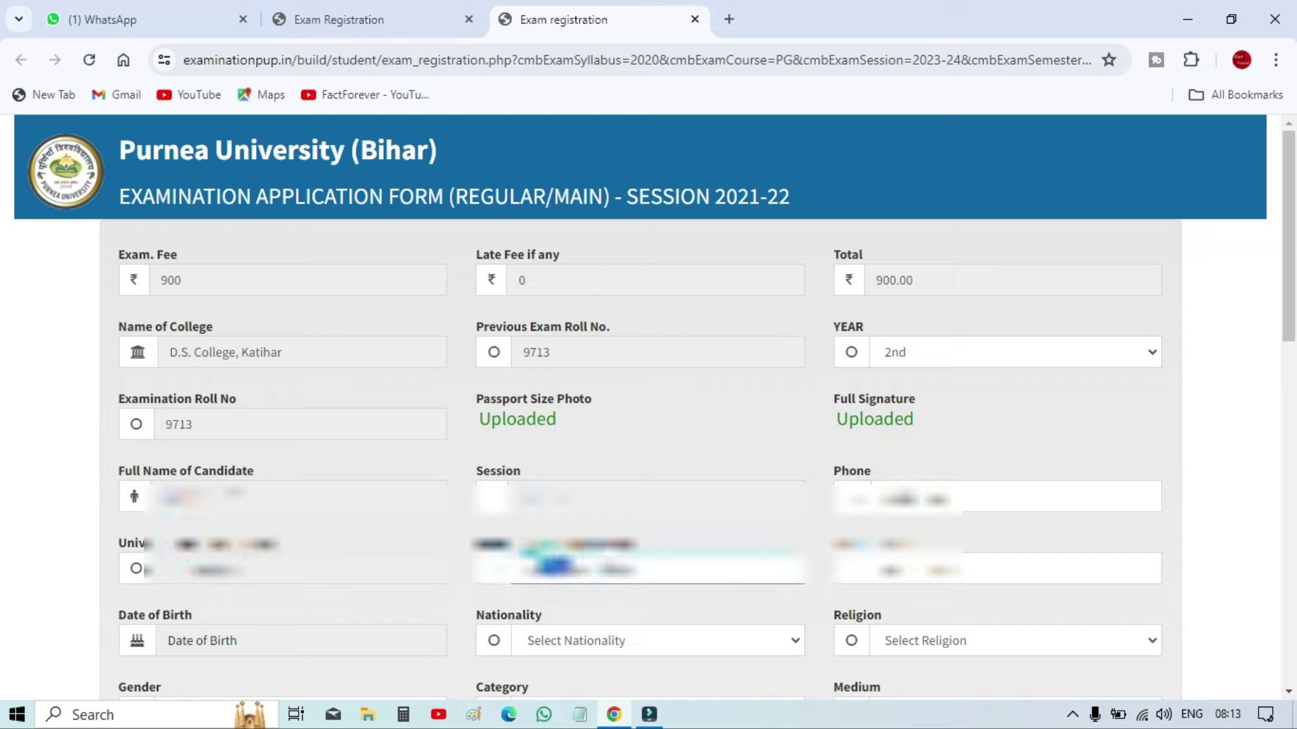
pyautogui.moveTo(830, 539); pyautogui.dragTo(904, 541)
pyautogui.click(797, 541)
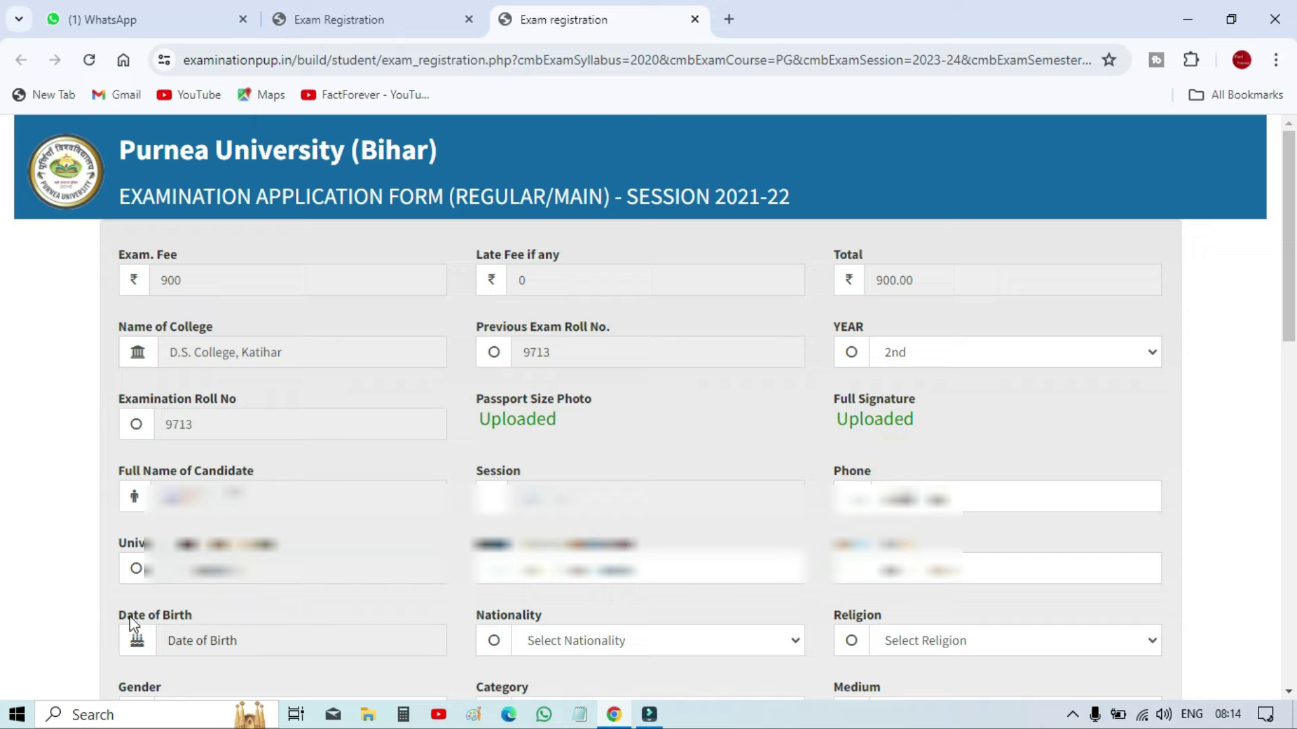
# Set the candidate's religion to HINDU and the nationality to Indian.
pyautogui.click(330, 608)
pyautogui.moveTo(128, 616); pyautogui.dragTo(214, 619)
pyautogui.moveTo(478, 616); pyautogui.dragTo(551, 617)
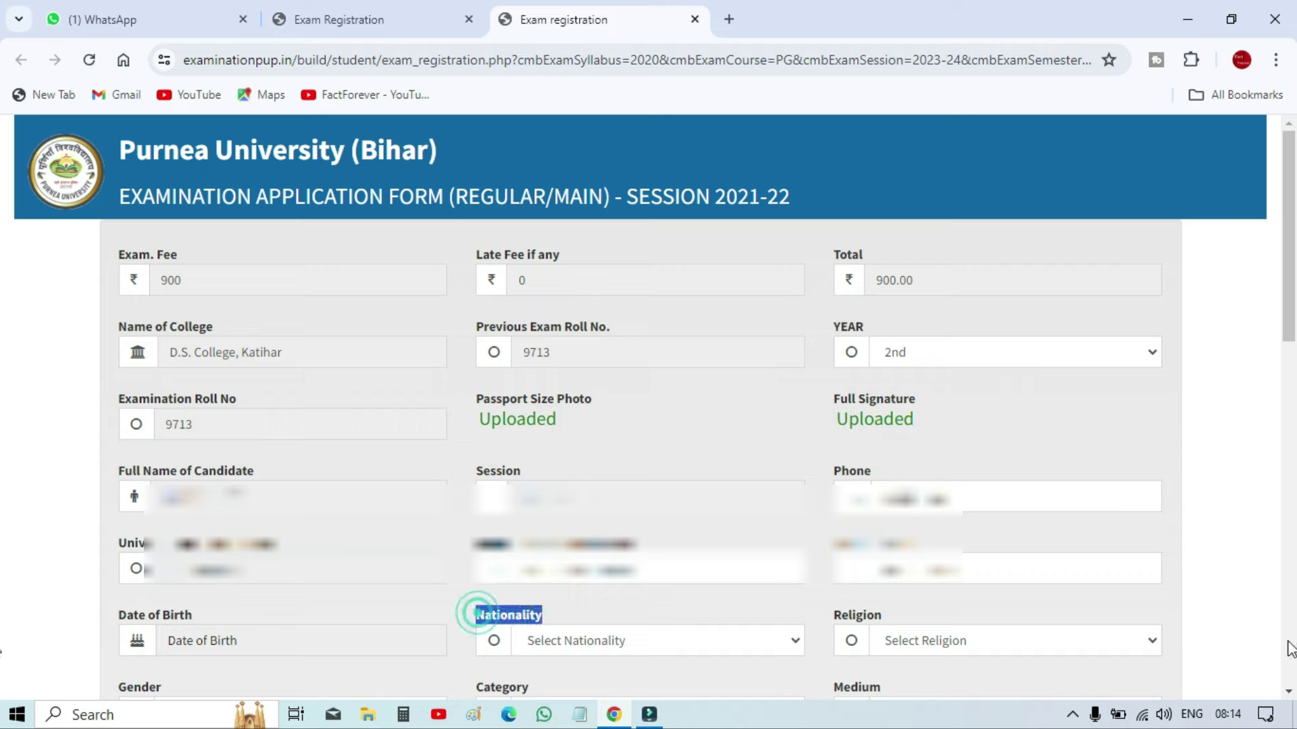
pyautogui.moveTo(837, 615); pyautogui.dragTo(903, 616)
pyautogui.click(939, 641)
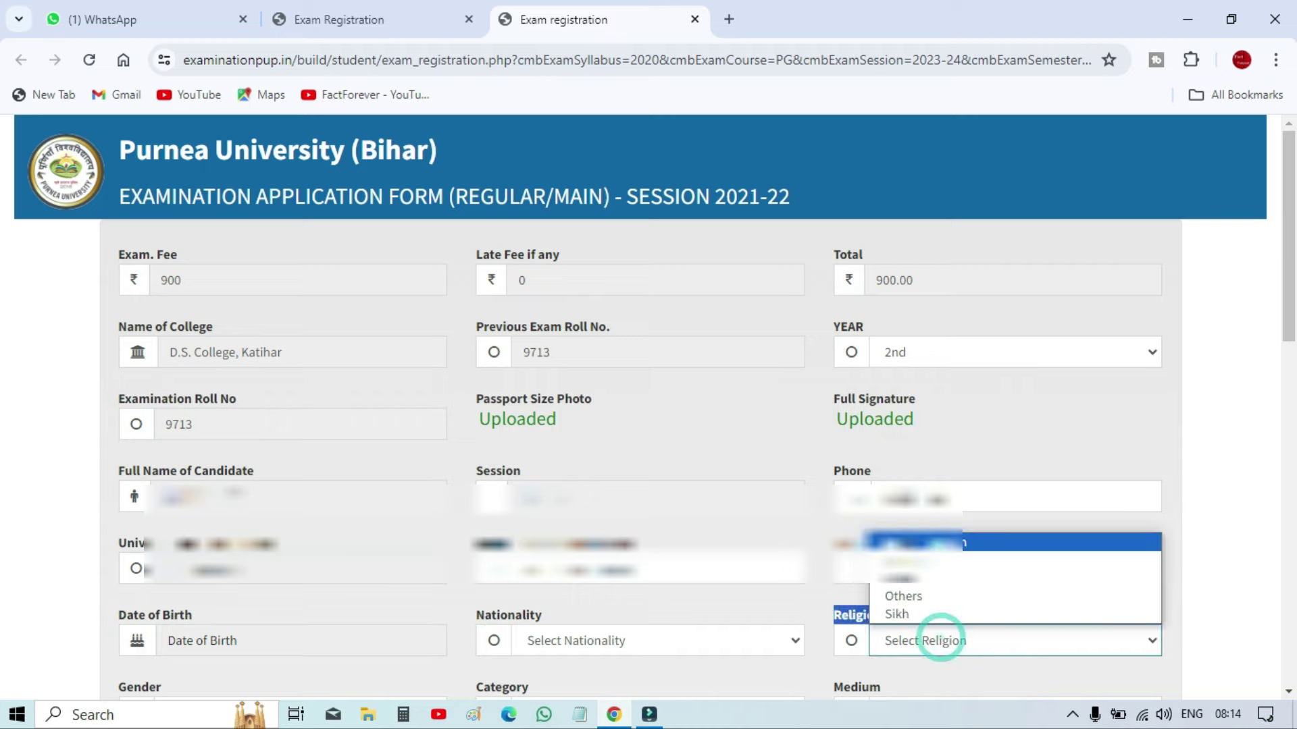
pyautogui.click(912, 560)
pyautogui.click(655, 640)
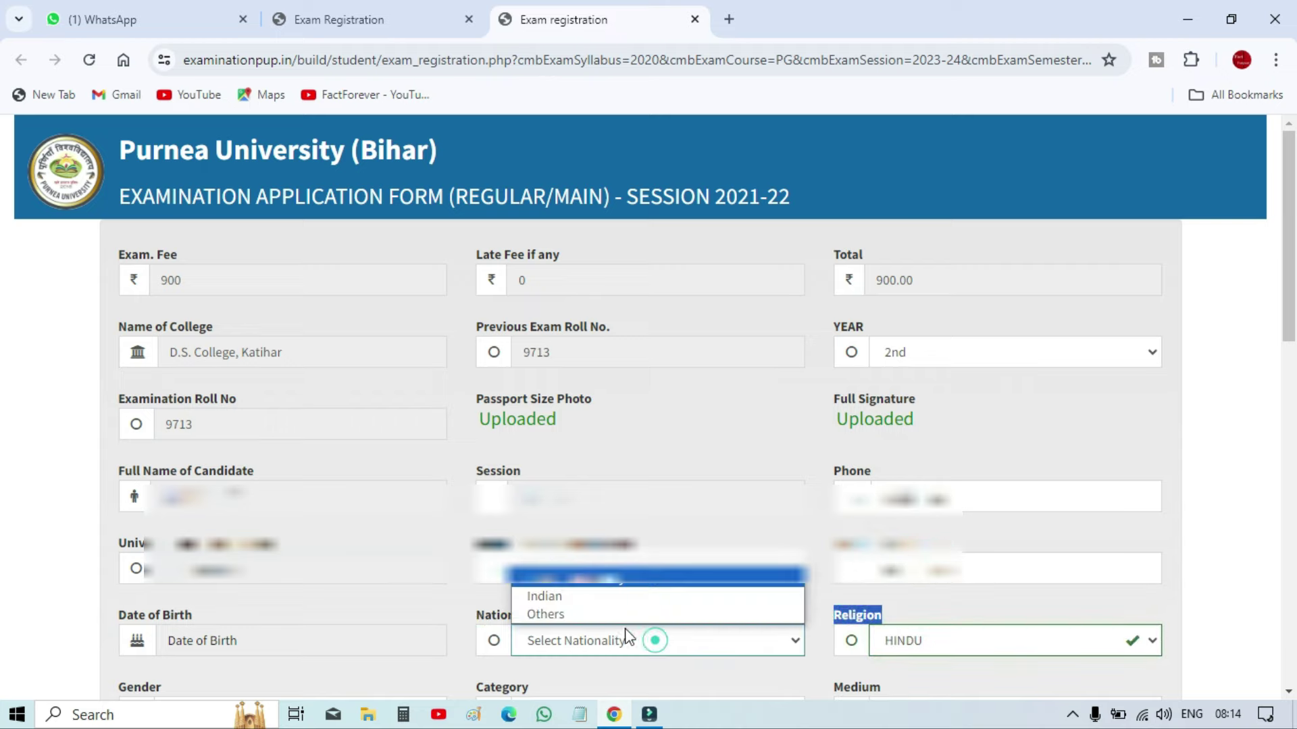
pyautogui.click(594, 593)
# Browse the years in the date of birth calendar and close it without picking a date.
pyautogui.doubleClick(177, 615)
pyautogui.click(225, 635)
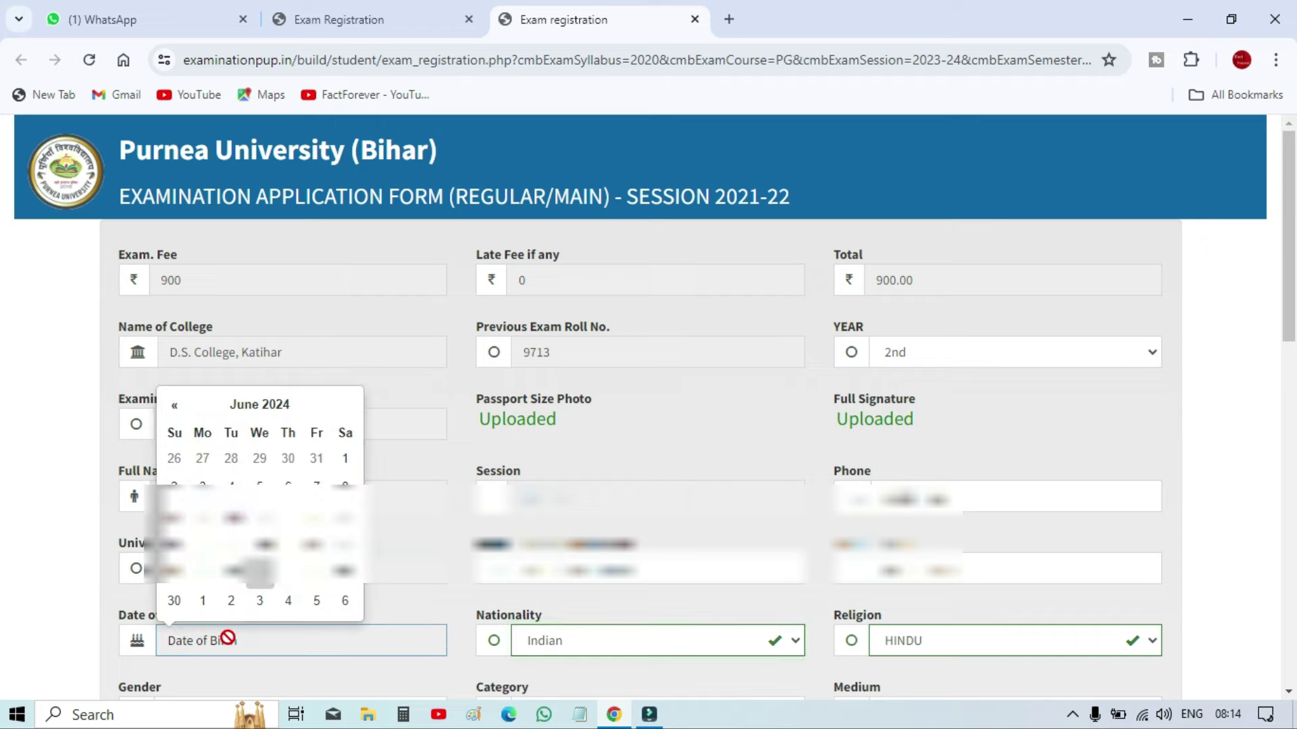
pyautogui.click(274, 407)
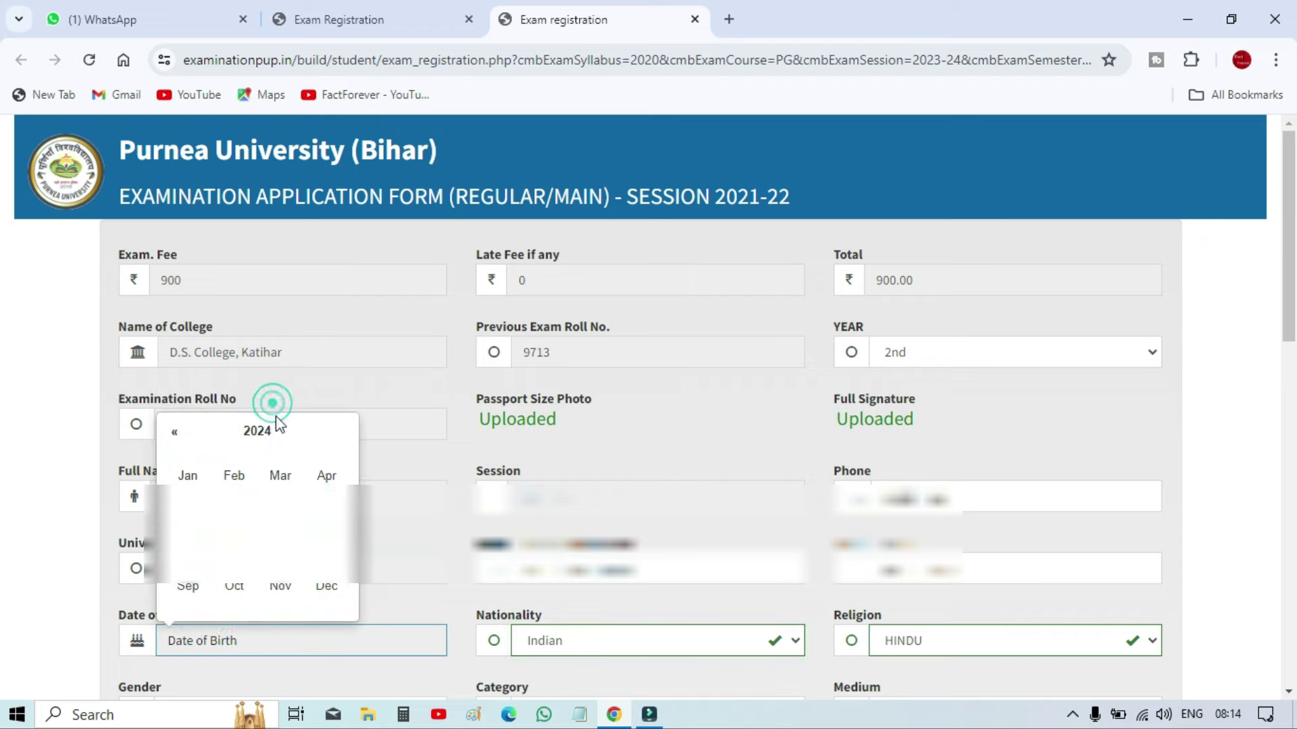
pyautogui.doubleClick(175, 433)
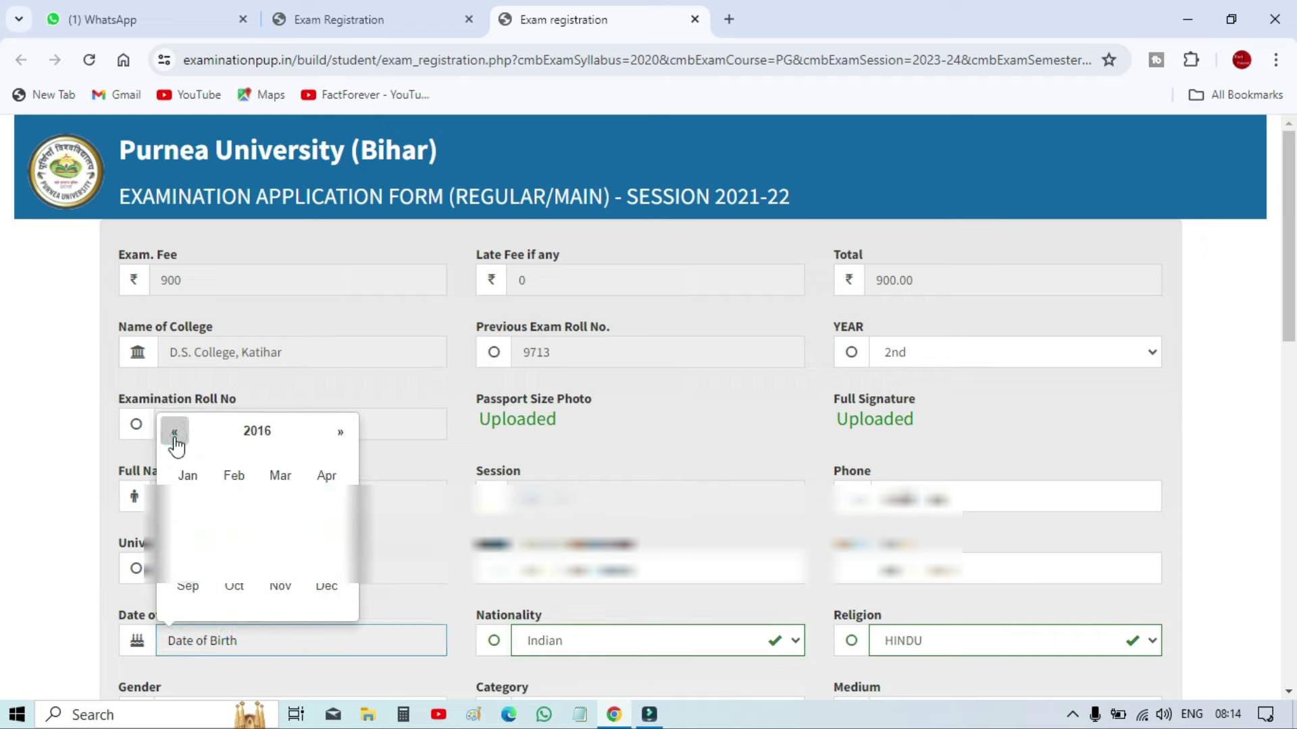
pyautogui.click(175, 435)
pyautogui.doubleClick(175, 436)
pyautogui.click(175, 435)
pyautogui.click(175, 436)
pyautogui.click(175, 435)
pyautogui.click(175, 436)
pyautogui.click(175, 435)
pyautogui.click(175, 435)
pyautogui.click(175, 435)
pyautogui.click(175, 436)
pyautogui.click(175, 436)
pyautogui.click(341, 432)
pyautogui.click(343, 432)
pyautogui.click(346, 433)
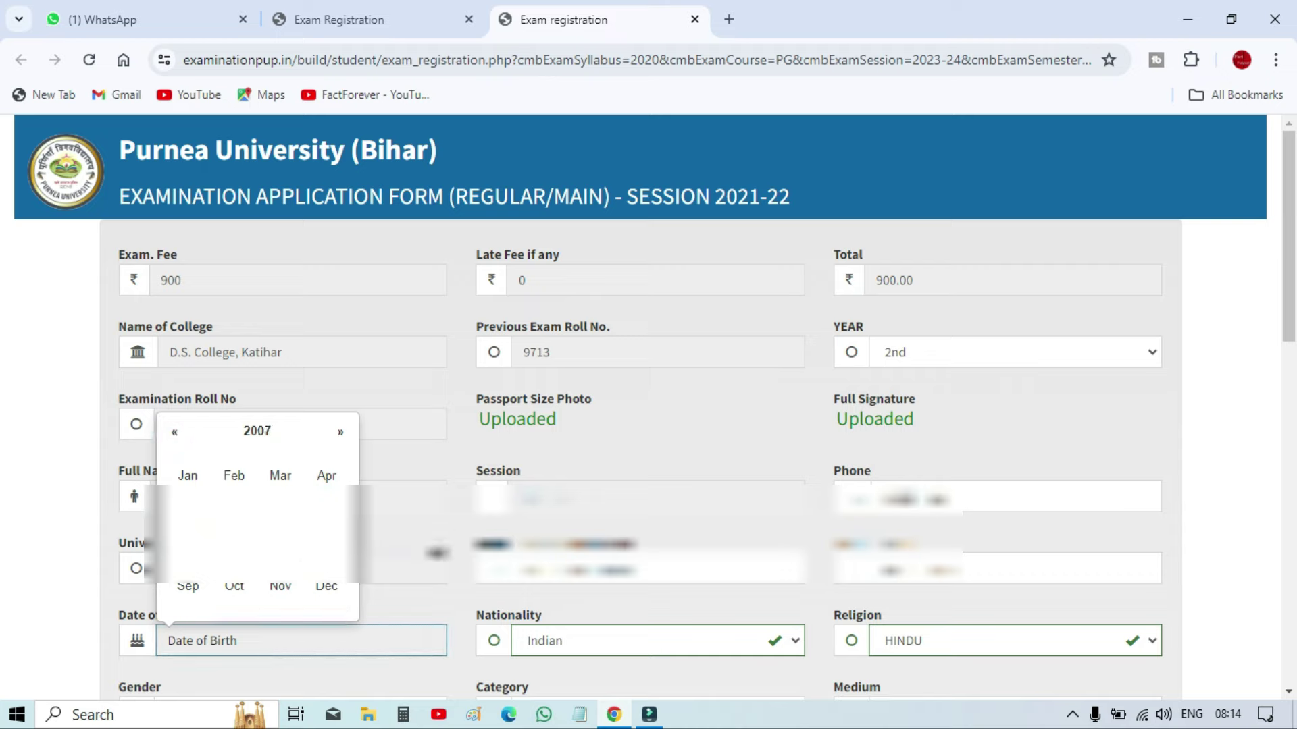
pyautogui.click(436, 537)
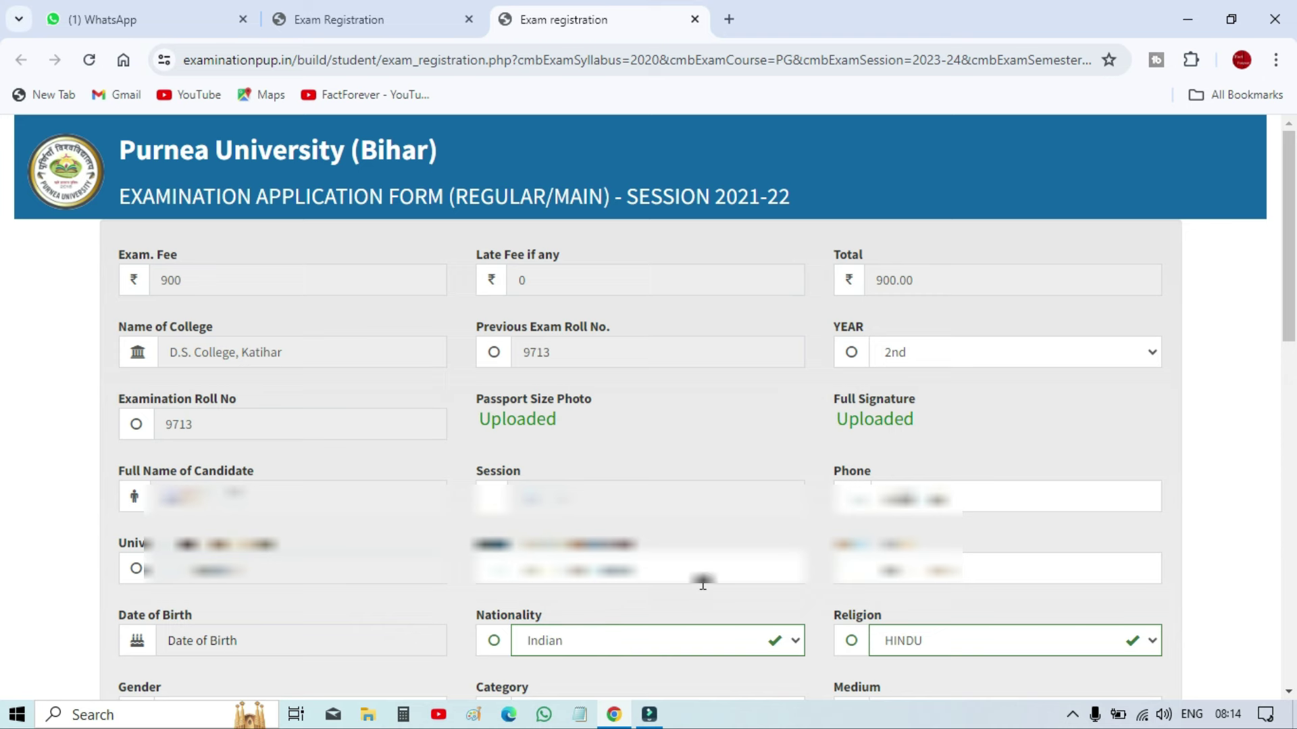
# Set the examination medium to Hindi.
pyautogui.scroll(-7, 701, 579)
pyautogui.moveTo(840, 218); pyautogui.dragTo(953, 254)
pyautogui.click(950, 247)
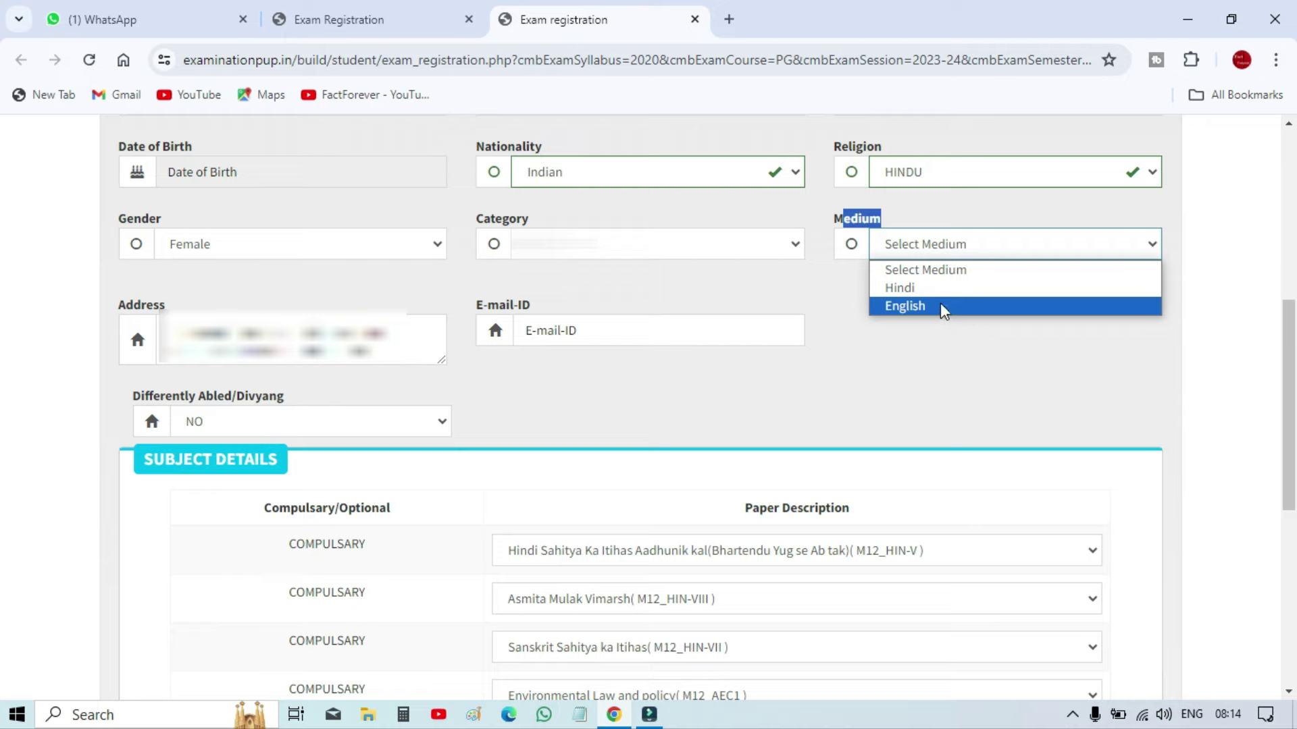
pyautogui.click(939, 290)
pyautogui.click(938, 294)
# Review the date of birth, nationality, religion, medium and e-mail fields in the candidate details.
pyautogui.moveTo(487, 305); pyautogui.dragTo(534, 310)
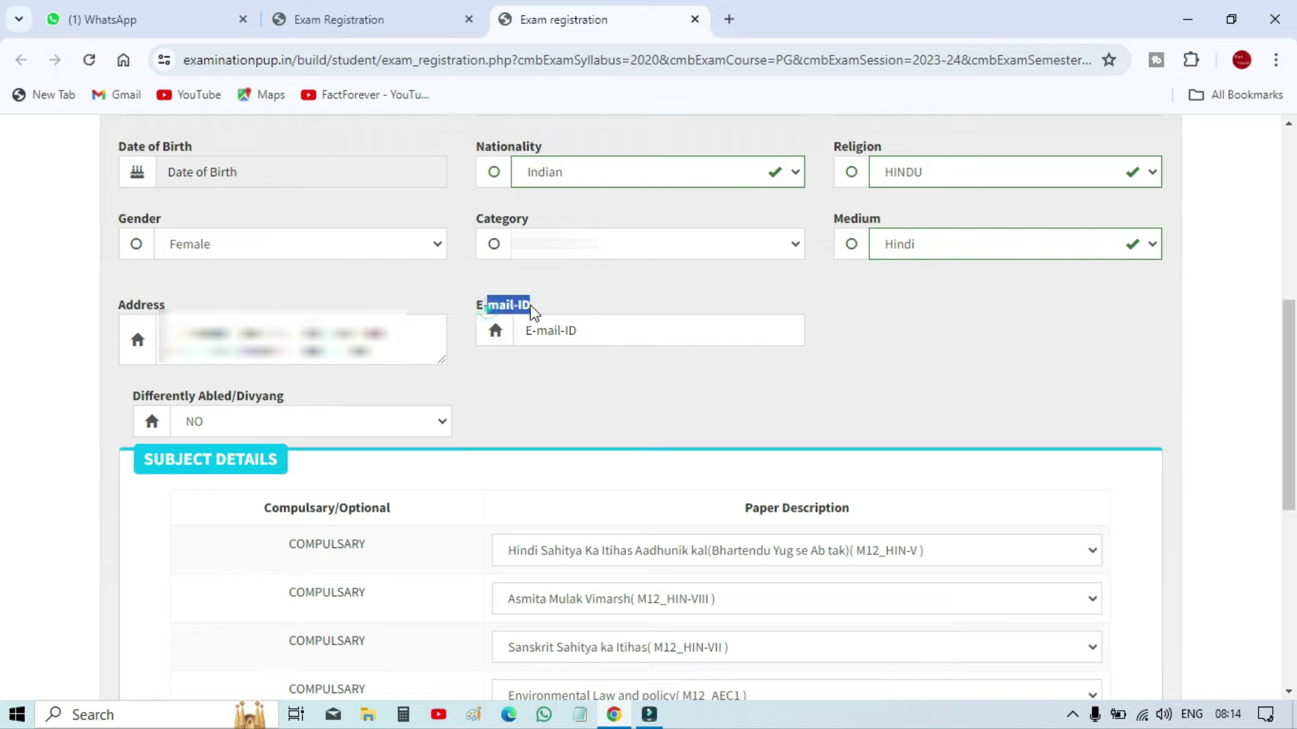
pyautogui.click(549, 329)
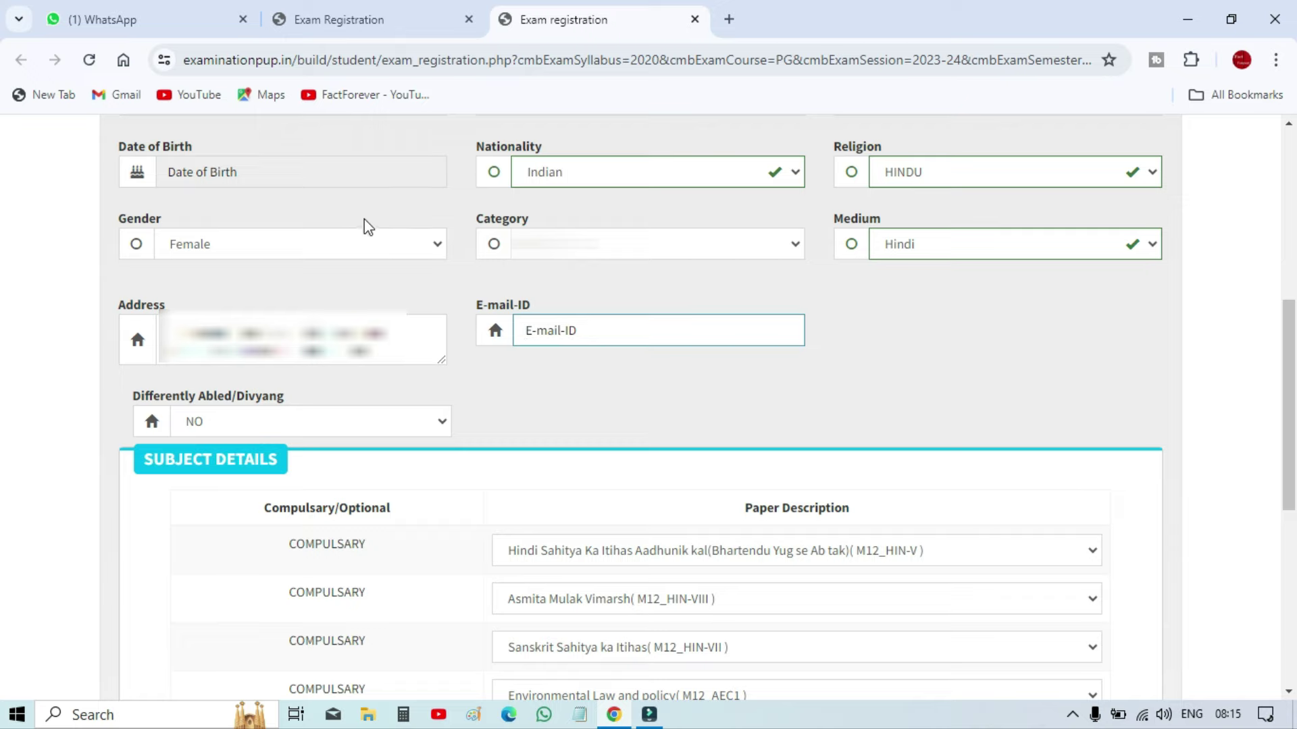
pyautogui.click(152, 153)
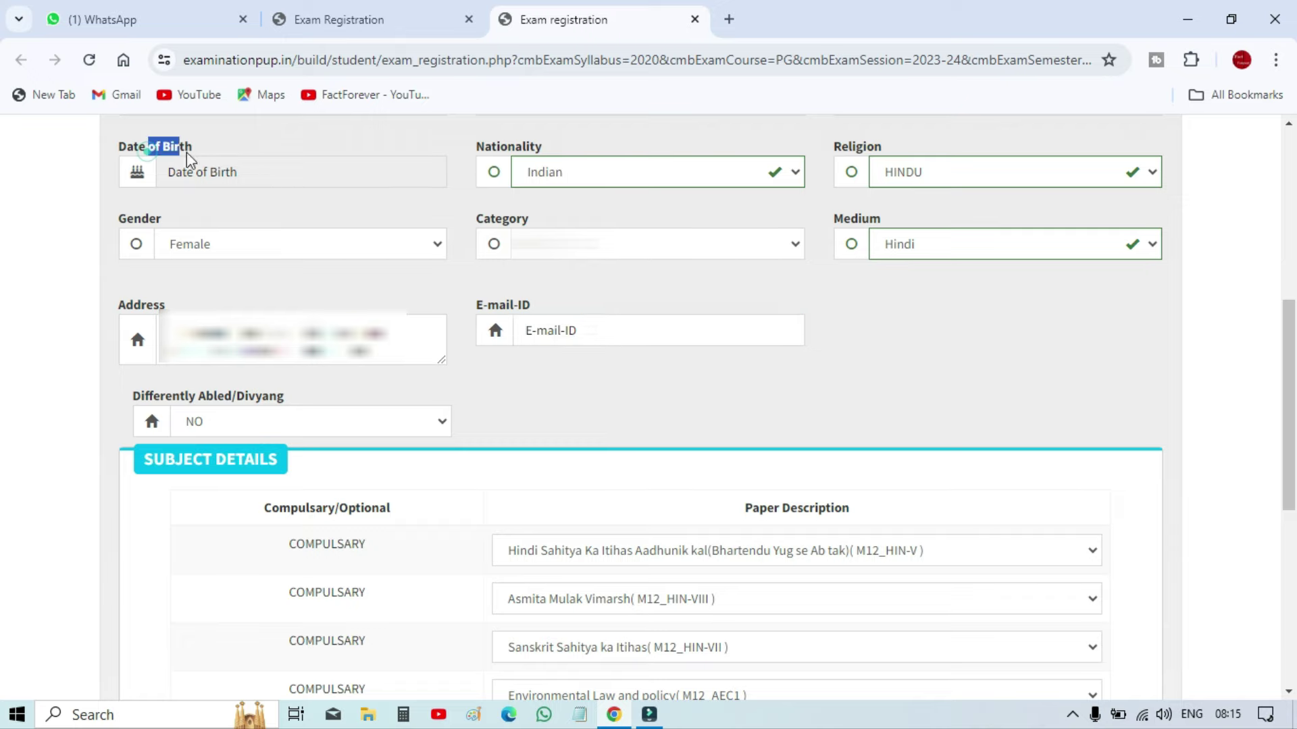
pyautogui.click(504, 157)
pyautogui.moveTo(837, 152); pyautogui.dragTo(919, 152)
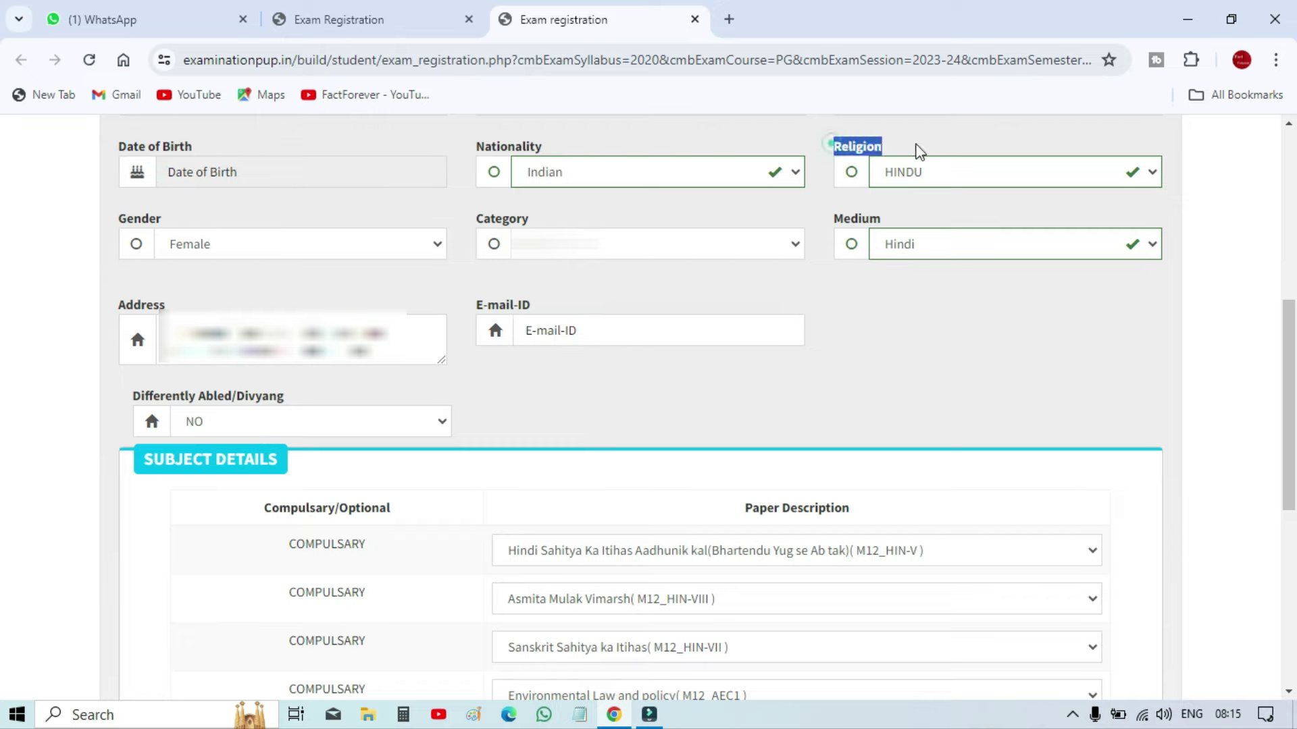
pyautogui.moveTo(825, 218); pyautogui.dragTo(920, 221)
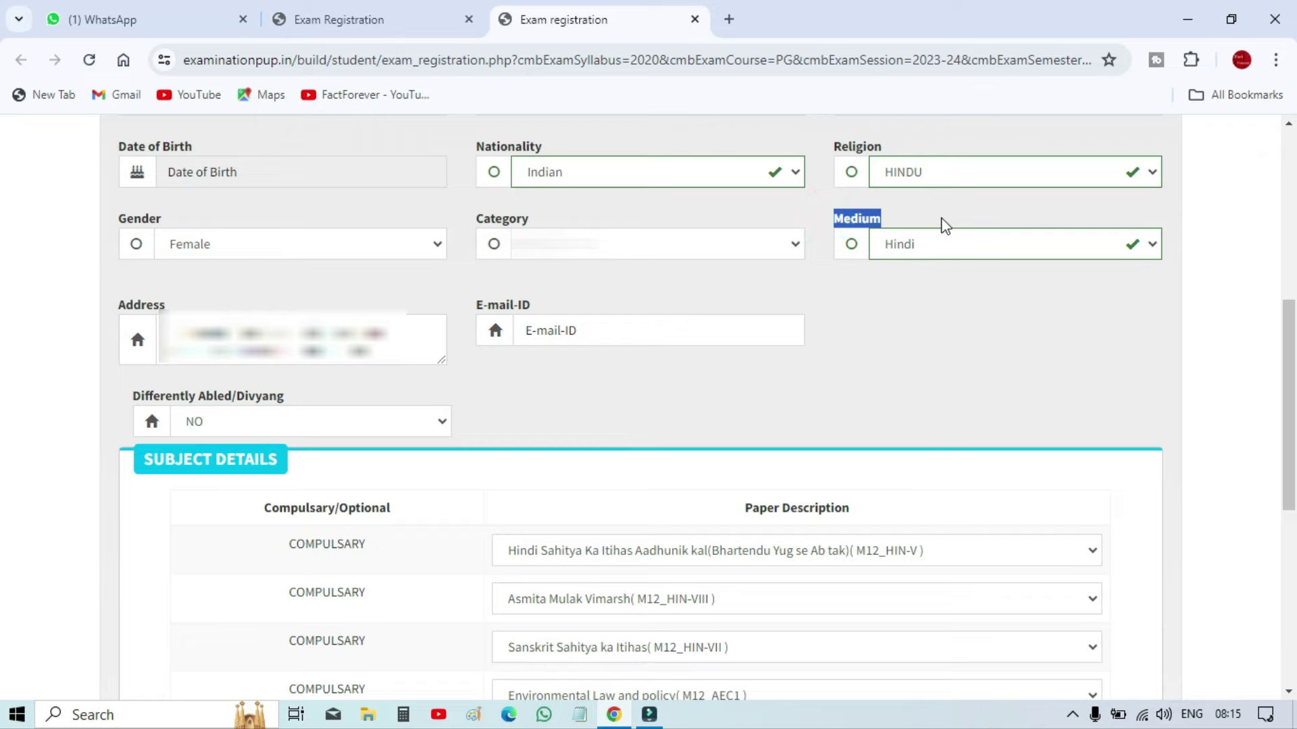
pyautogui.click(706, 322)
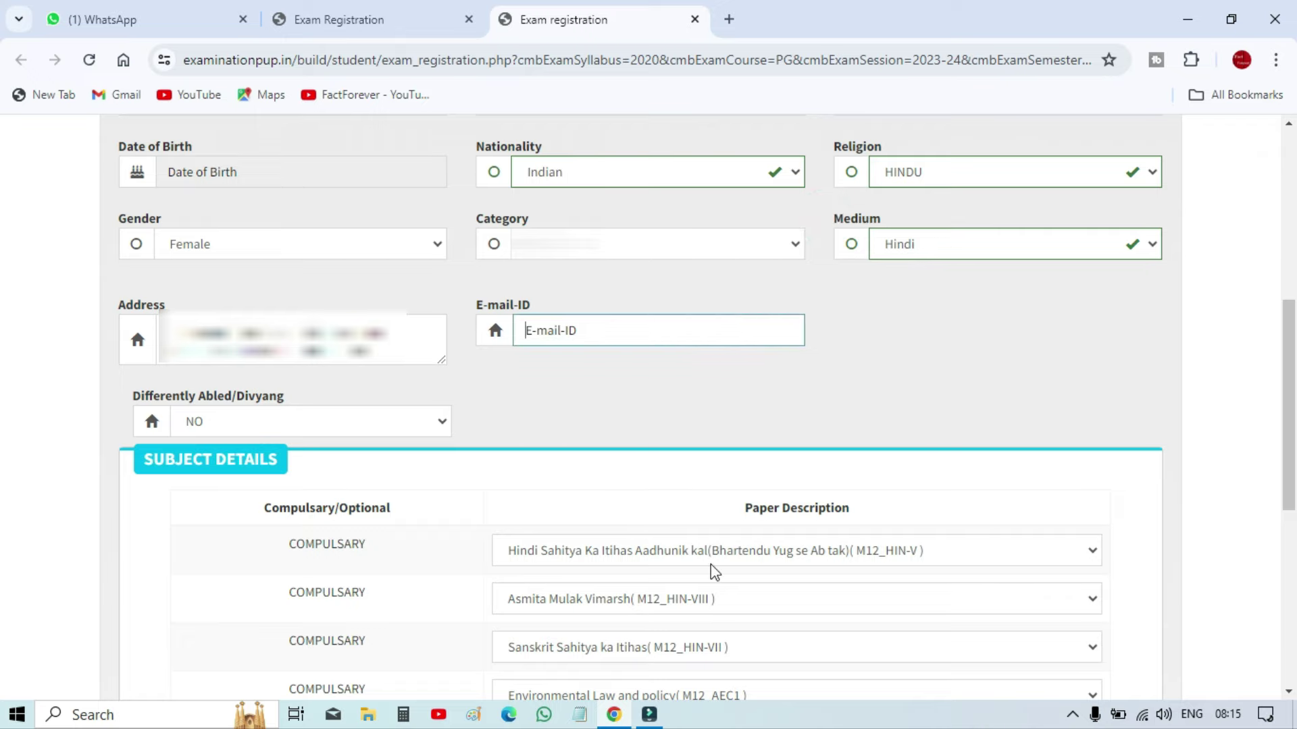
# Examine the compulsory papers in the subject details and the options available in their paper description lists.
pyautogui.scroll(-4, 717, 566)
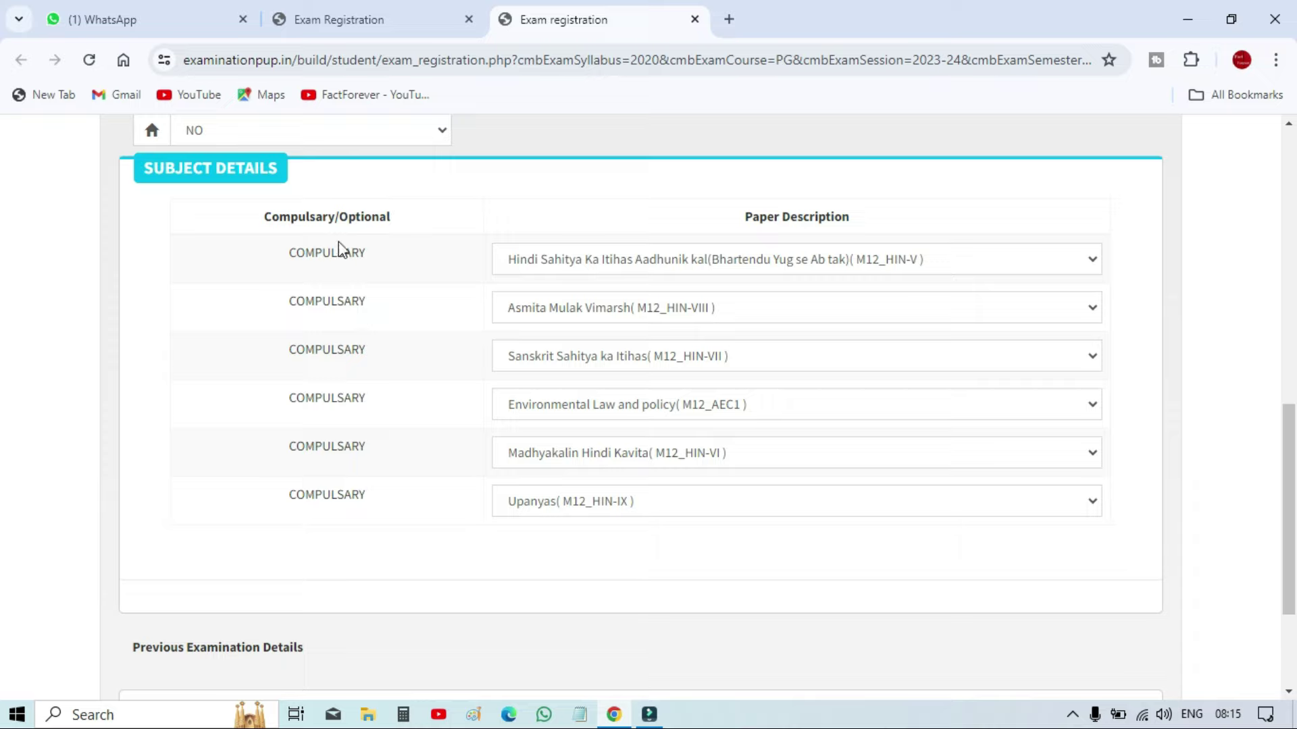
pyautogui.moveTo(341, 250); pyautogui.dragTo(455, 428)
pyautogui.click(455, 423)
pyautogui.click(625, 238)
pyautogui.click(626, 264)
pyautogui.click(684, 308)
pyautogui.click(679, 356)
pyautogui.click(678, 382)
pyautogui.click(675, 404)
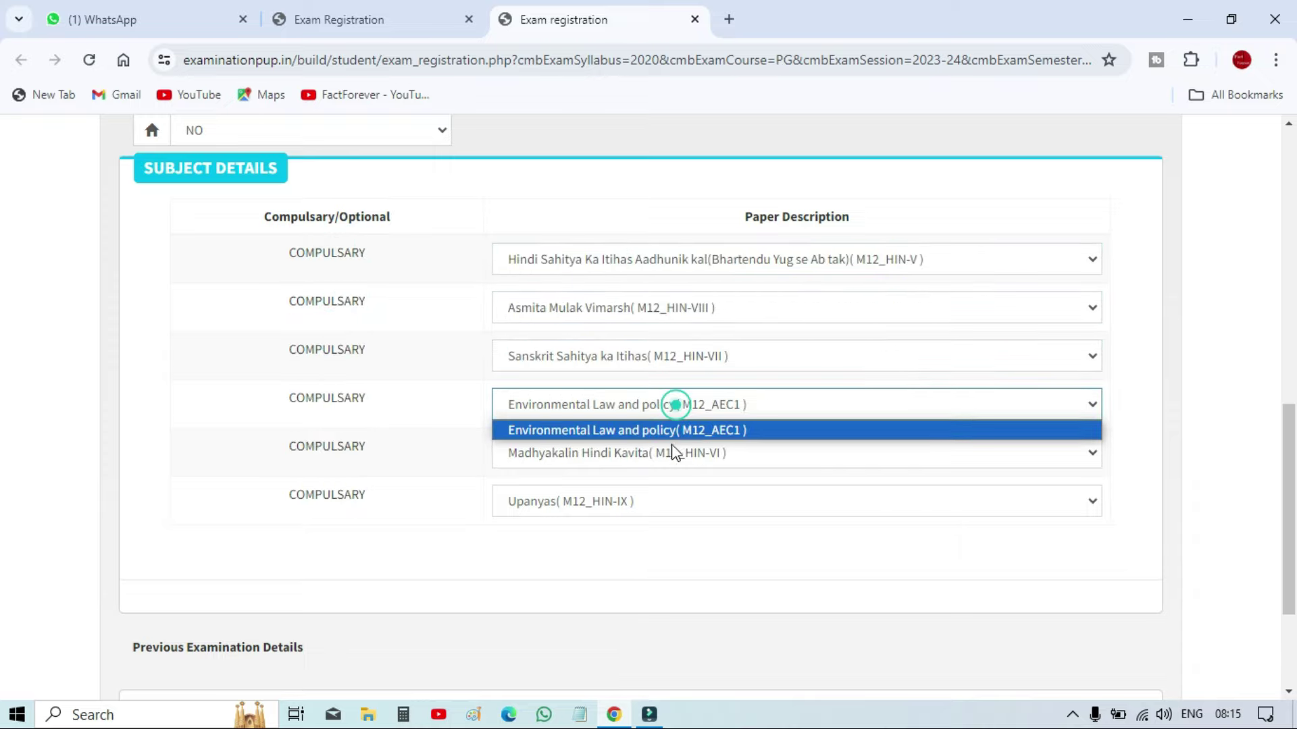
pyautogui.click(674, 452)
pyautogui.click(655, 499)
pyautogui.click(435, 254)
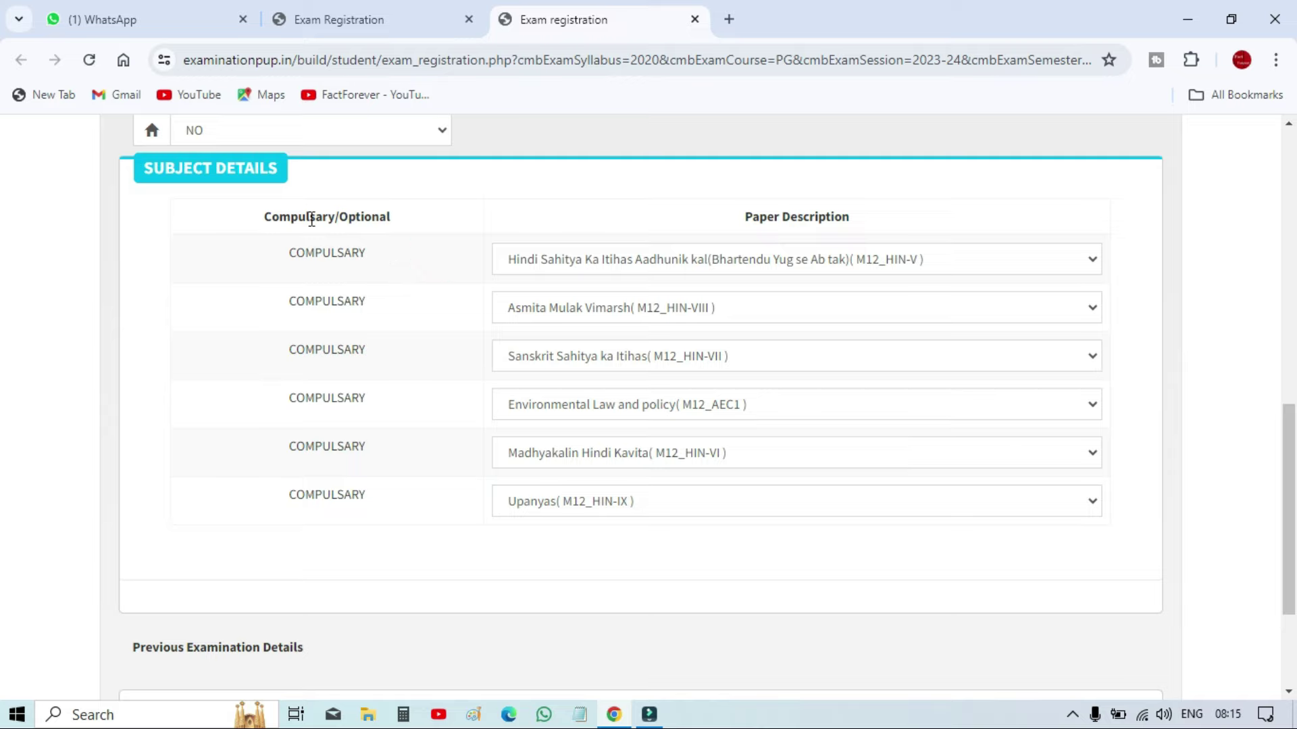
pyautogui.moveTo(311, 220); pyautogui.dragTo(350, 496)
pyautogui.click(414, 379)
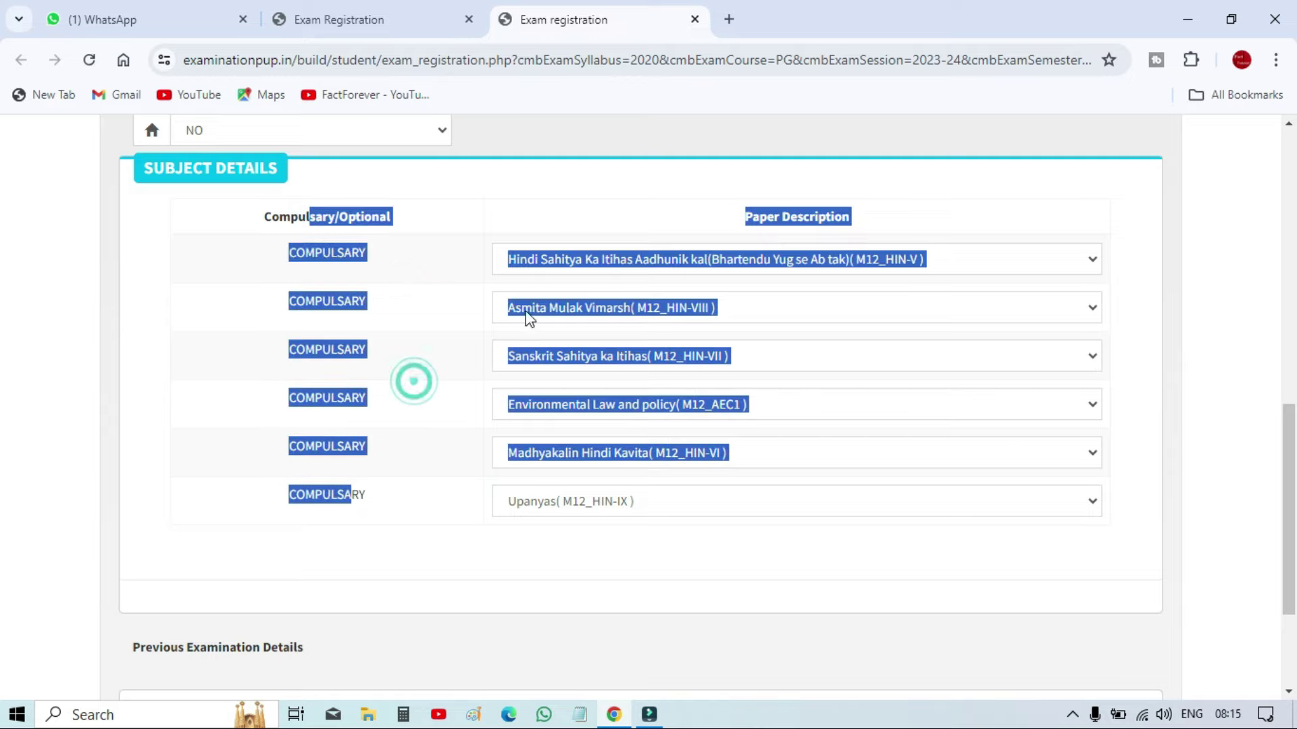
pyautogui.click(456, 282)
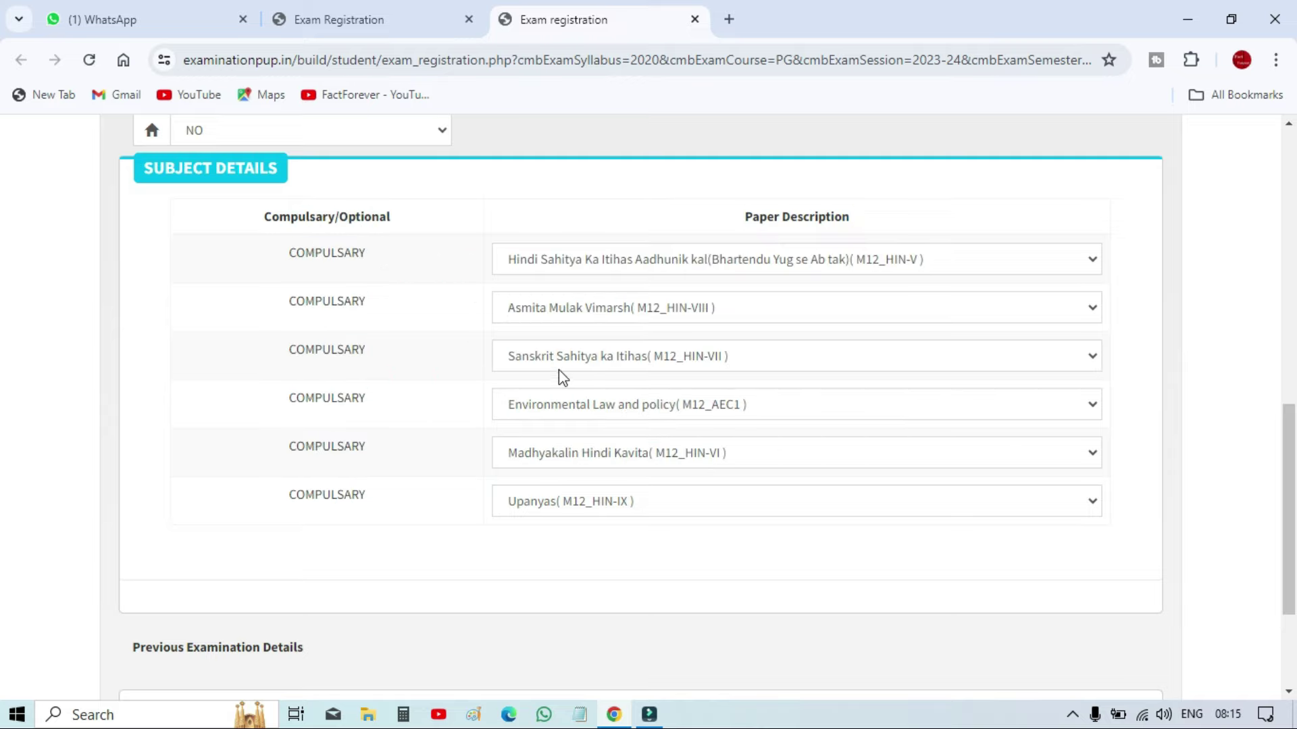
# Enter PG 1ST as the previous examination and set its year to 2023.
pyautogui.scroll(-3, 595, 371)
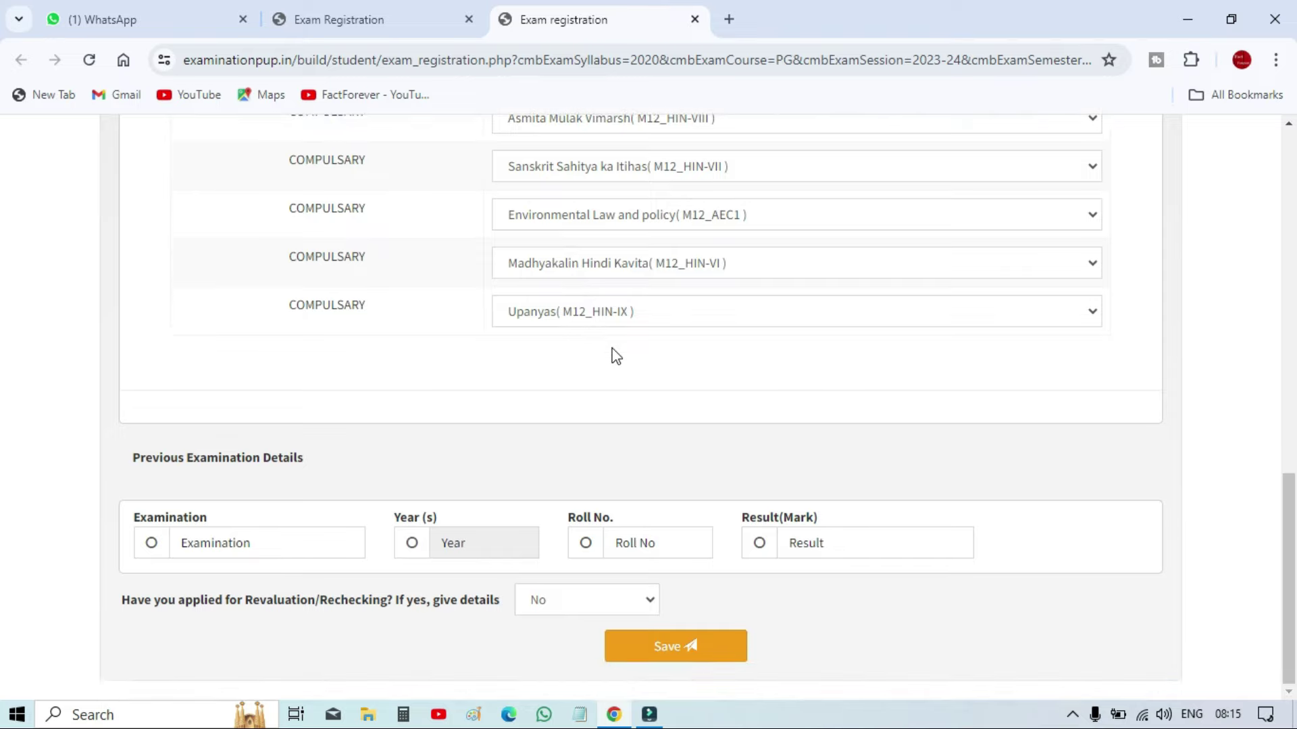
pyautogui.moveTo(143, 458); pyautogui.dragTo(343, 459)
pyautogui.click(356, 480)
pyautogui.click(241, 547)
pyautogui.write('PG 1ST')
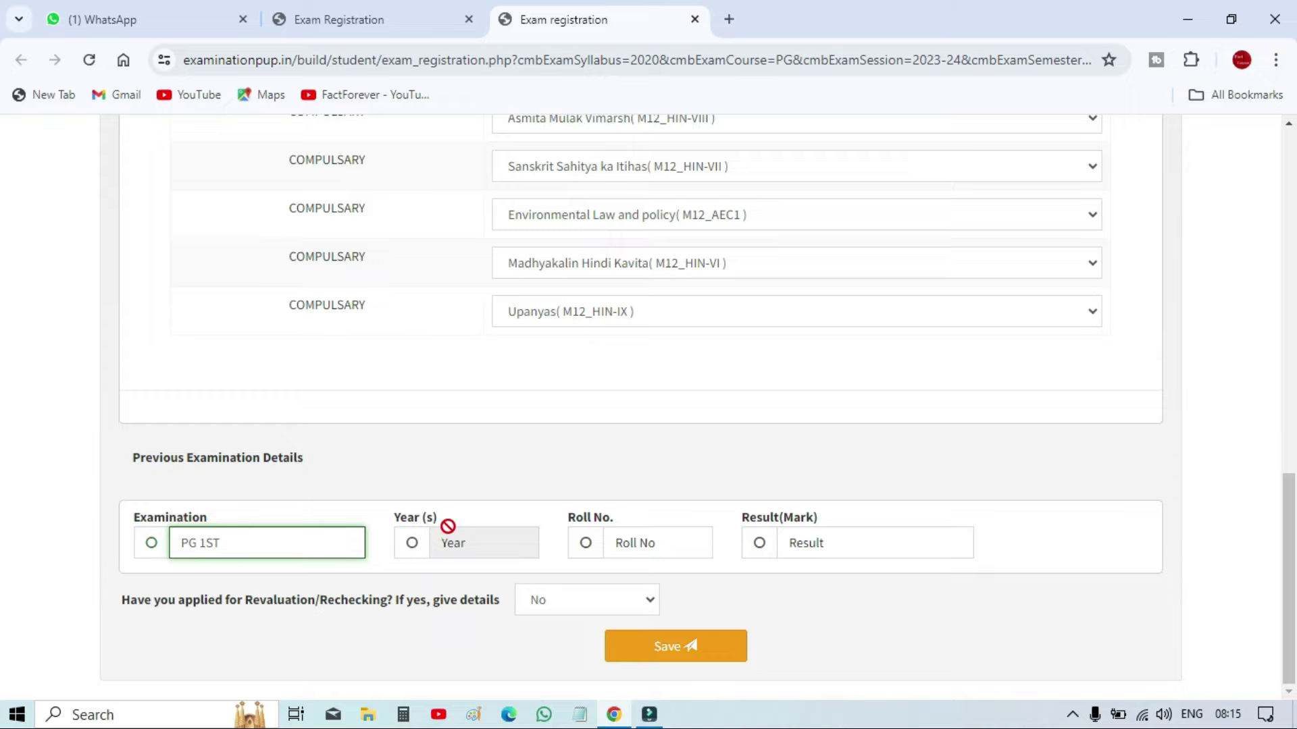
pyautogui.click(468, 540)
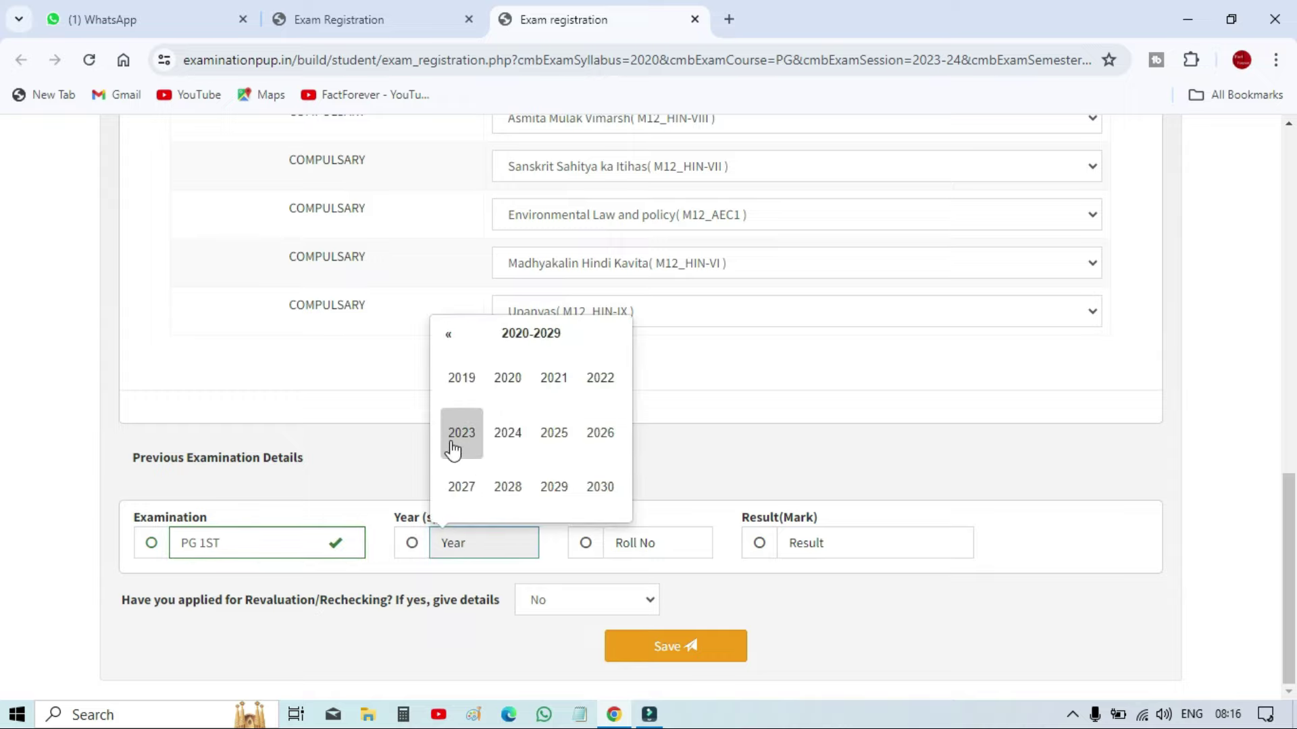
pyautogui.click(461, 436)
# Check the previous examination's Roll No. and Result(Mark) fields and read the save confirmation prompt.
pyautogui.click(628, 541)
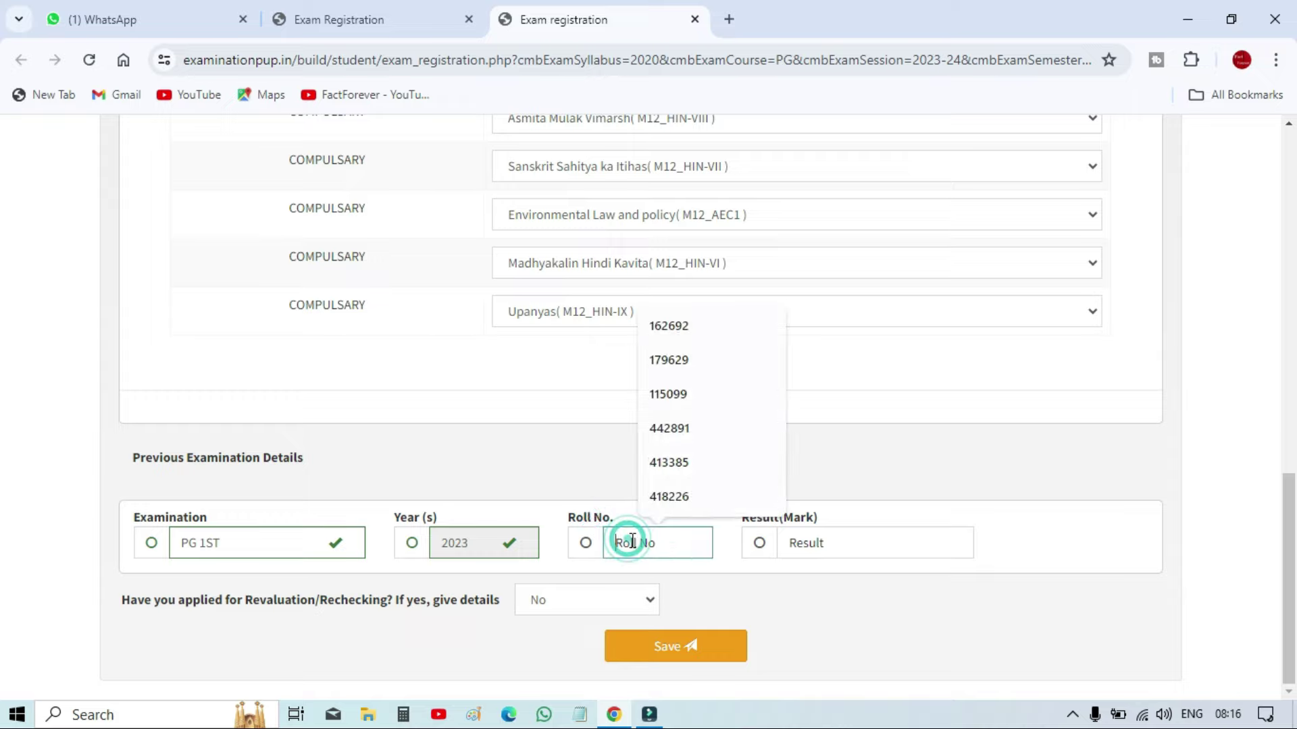
pyautogui.click(821, 543)
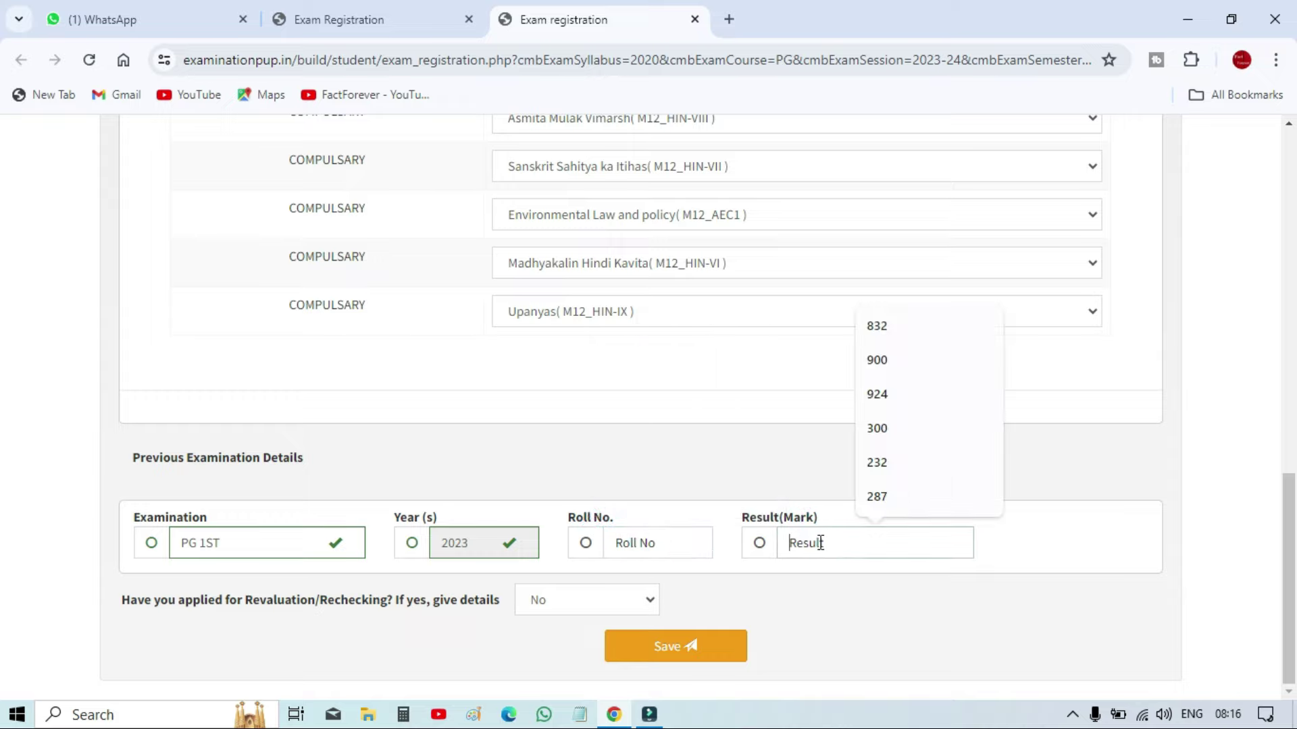
pyautogui.click(720, 499)
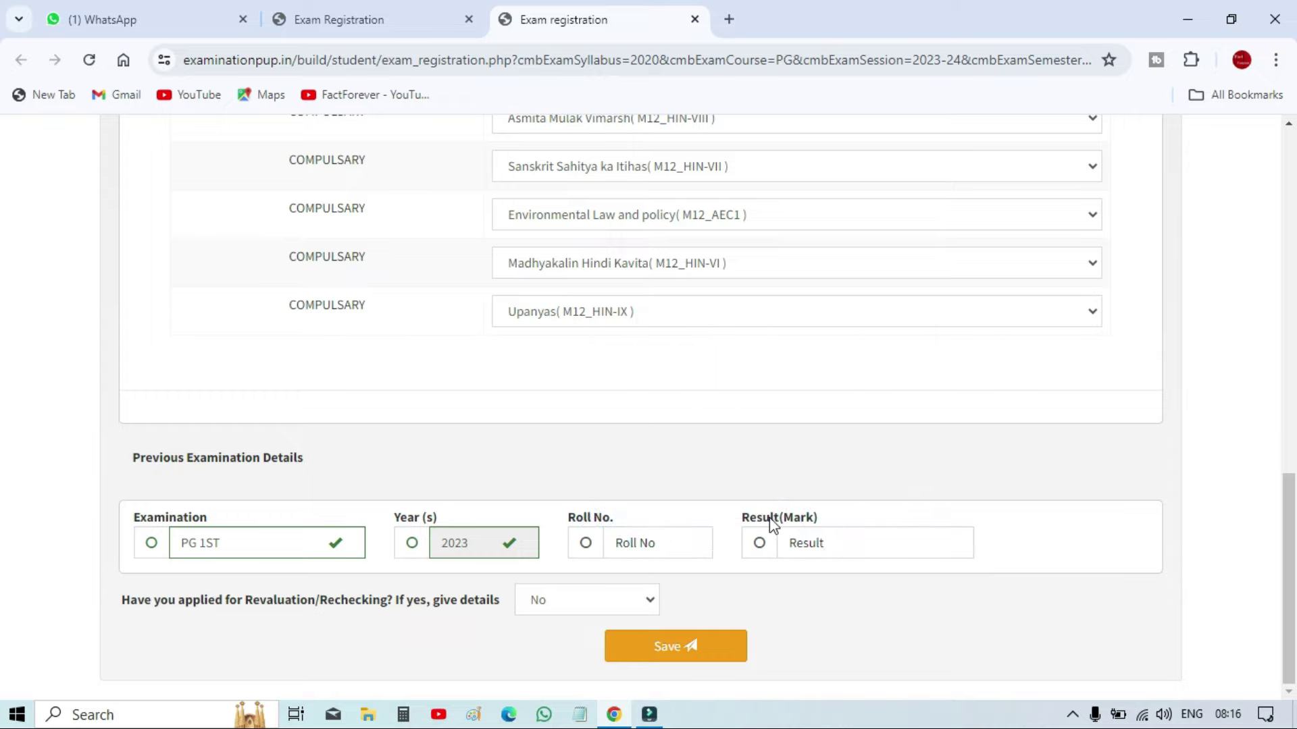
pyautogui.click(827, 545)
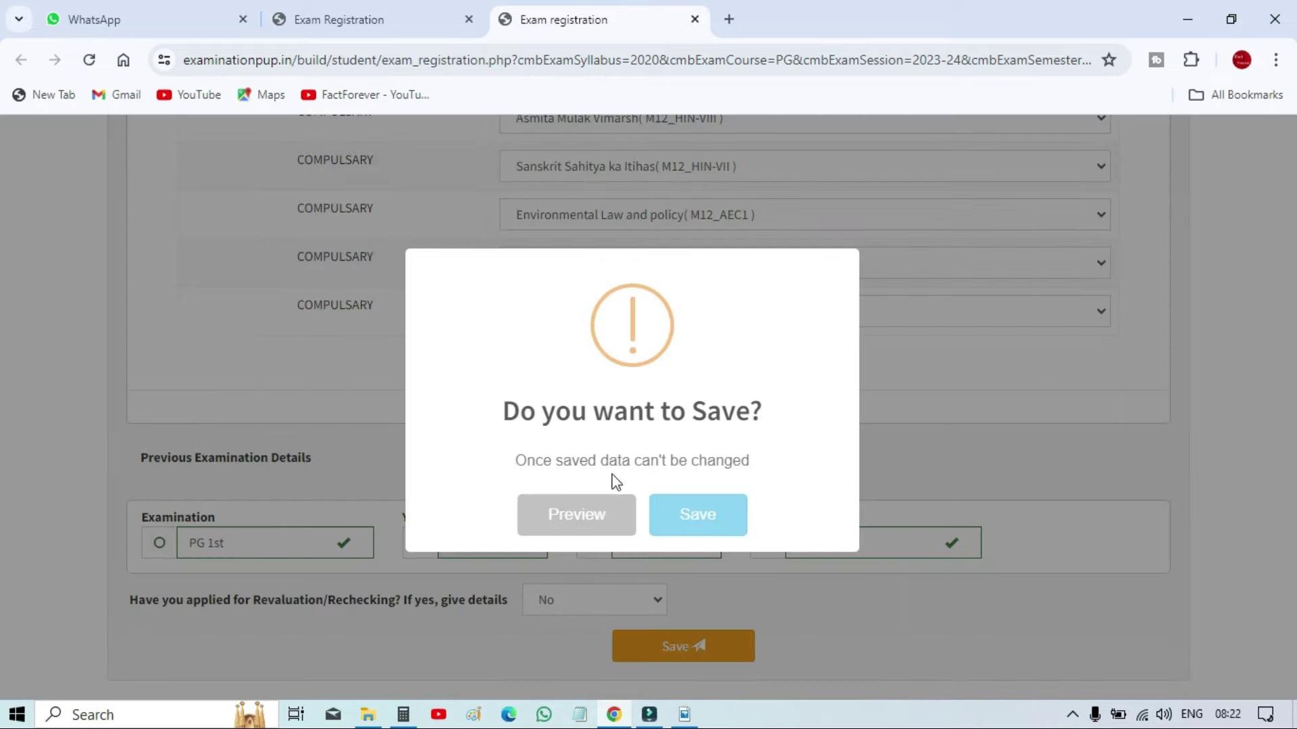
pyautogui.moveTo(541, 410); pyautogui.dragTo(738, 410)
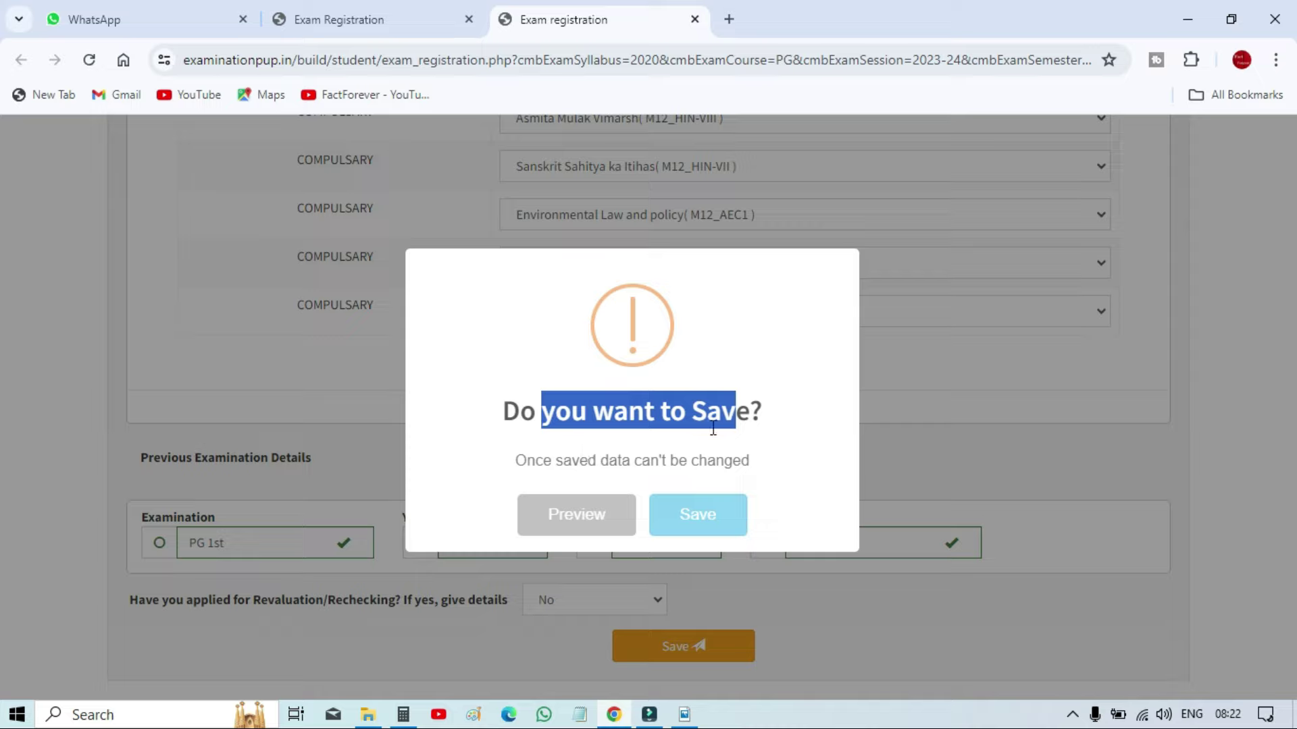
# Save the examination application form and proceed to pay the application fee through the Atom payment gateway.
pyautogui.click(758, 391)
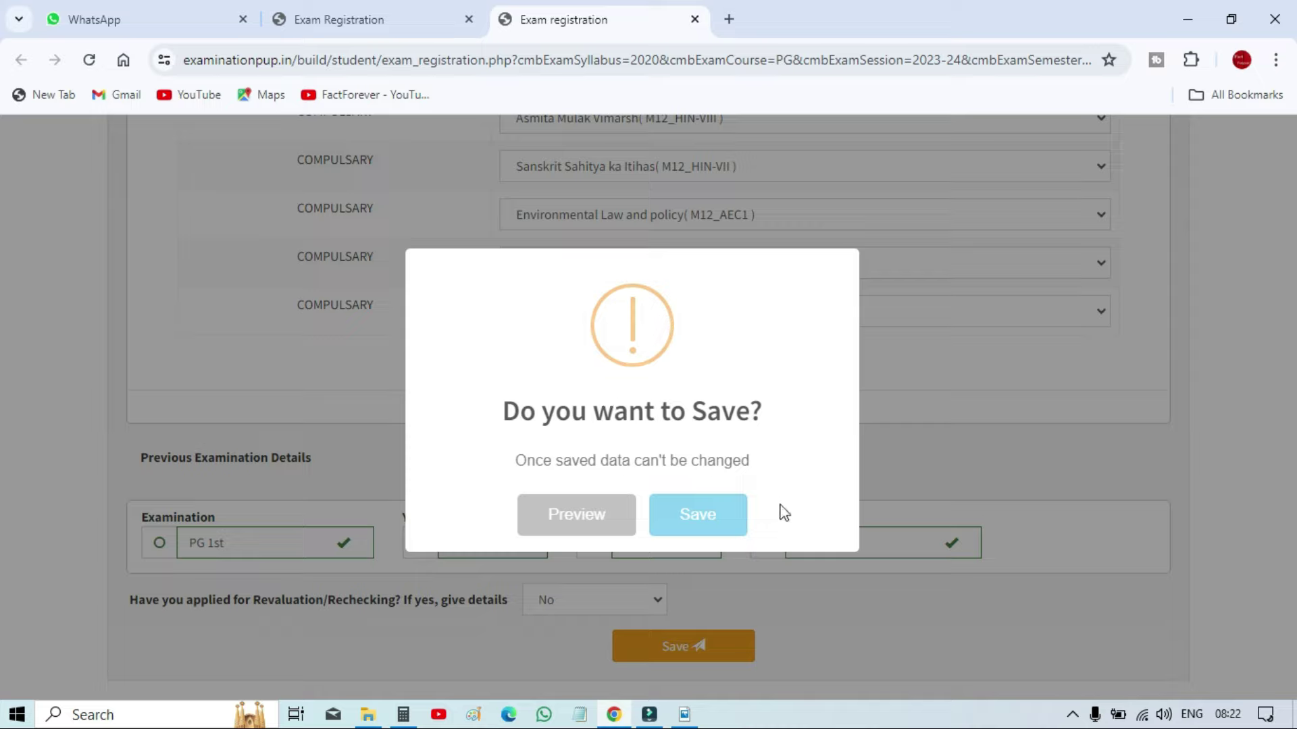
pyautogui.click(715, 525)
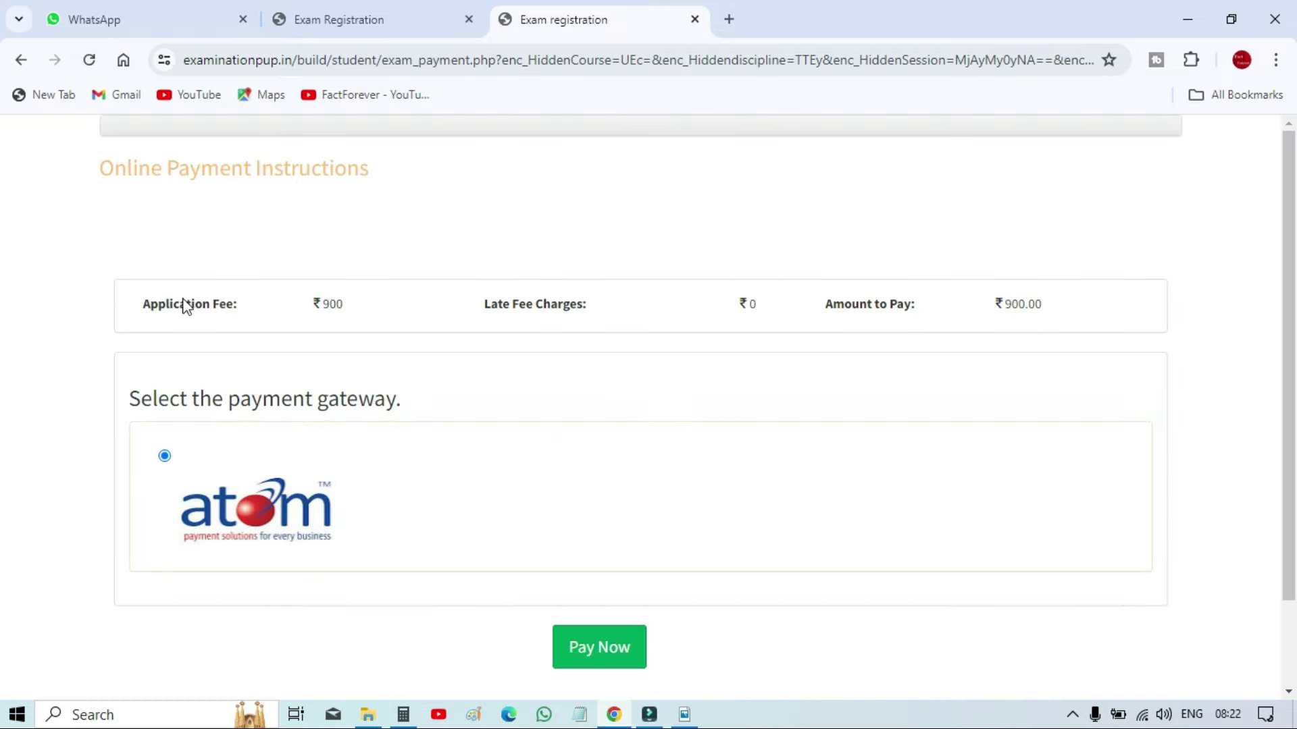
pyautogui.moveTo(184, 304); pyautogui.dragTo(347, 301)
pyautogui.scroll(-2, 480, 304)
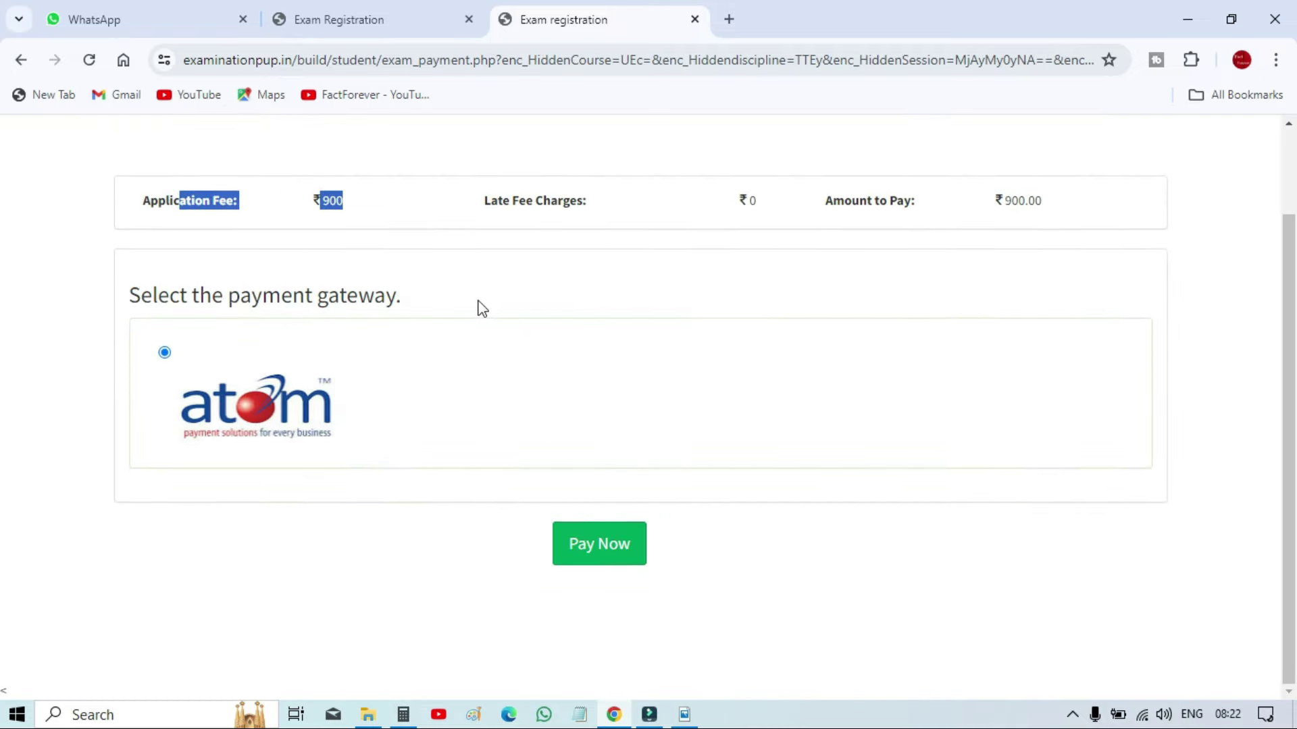
pyautogui.click(576, 549)
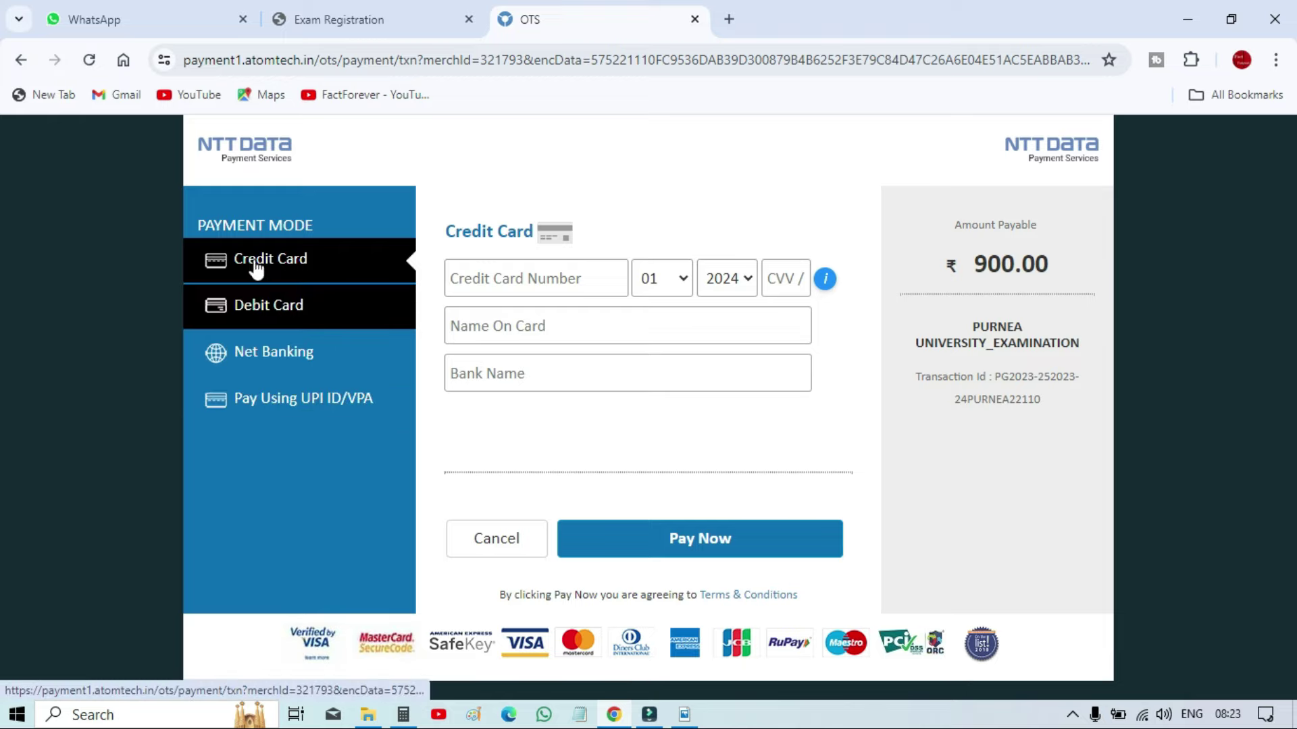
# Choose UPI ID/VPA as the payment mode, check the amount payable and start on the Payer Virtual Address.
pyautogui.click(301, 399)
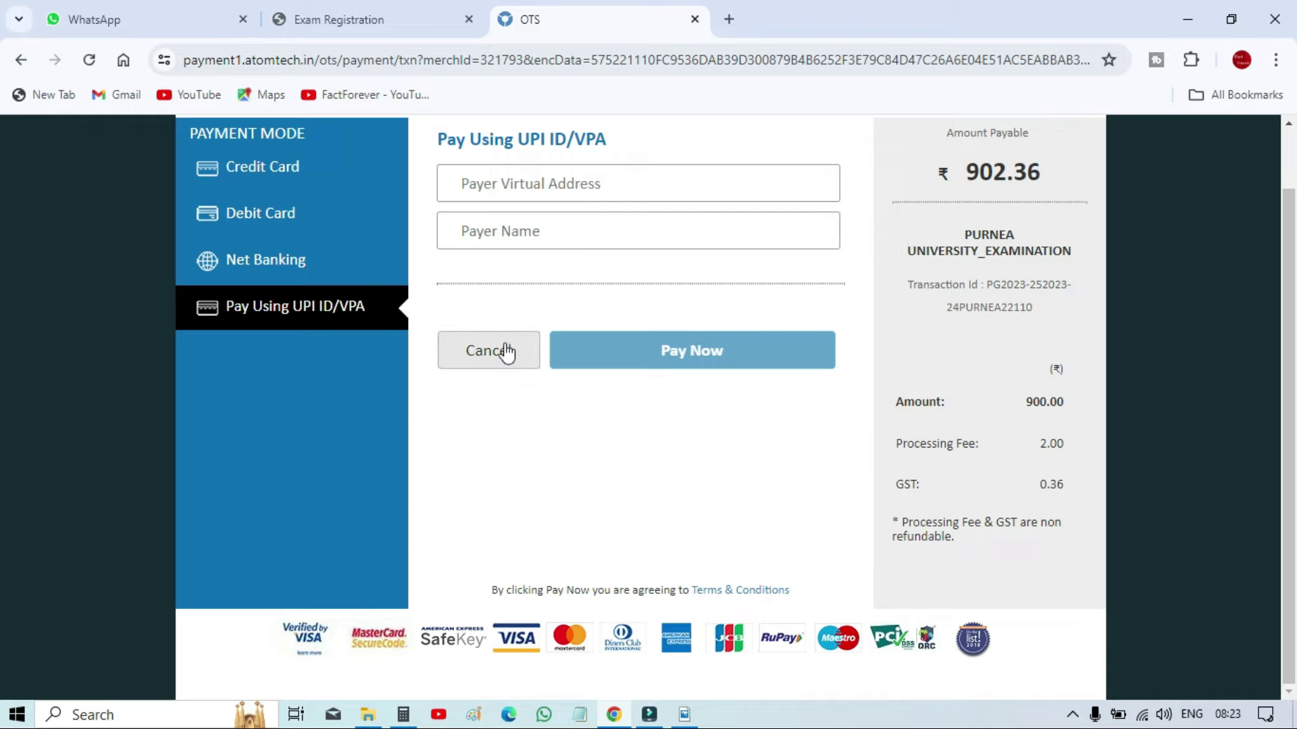
pyautogui.moveTo(993, 171); pyautogui.dragTo(1071, 171)
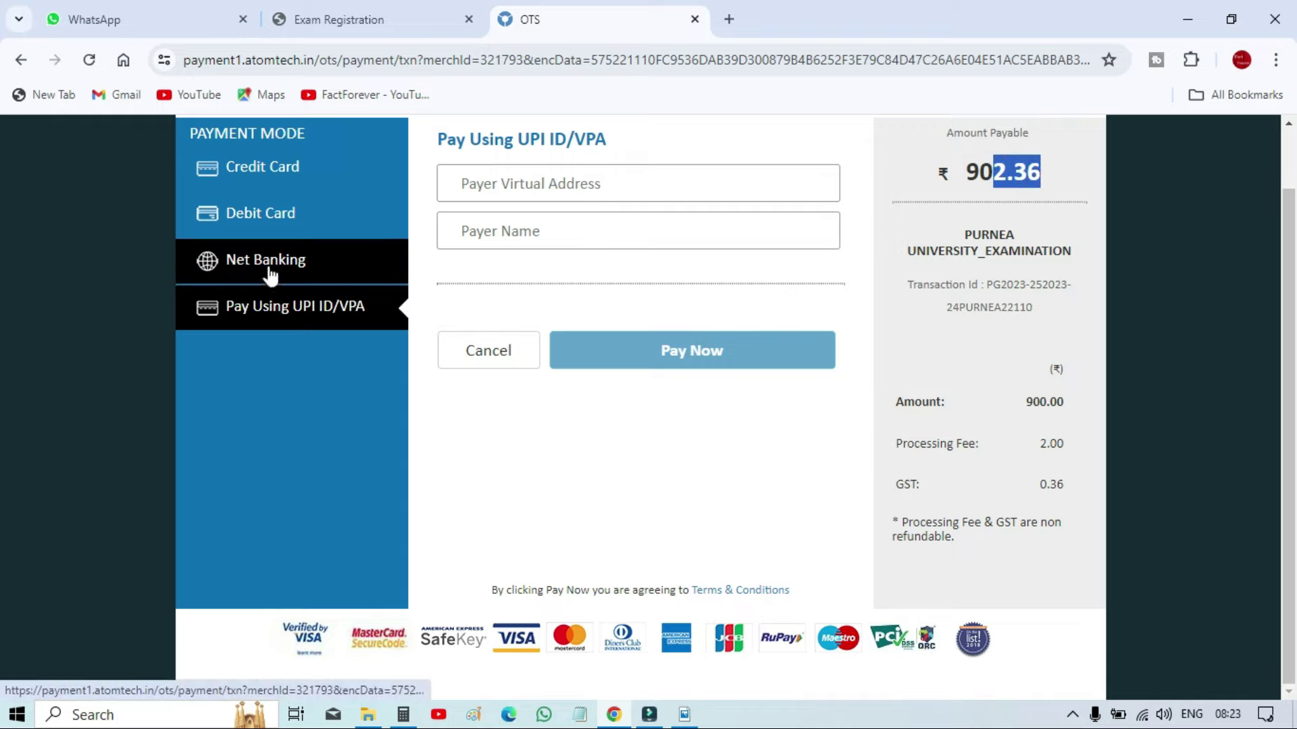
pyautogui.click(270, 312)
pyautogui.moveTo(993, 171); pyautogui.dragTo(1057, 174)
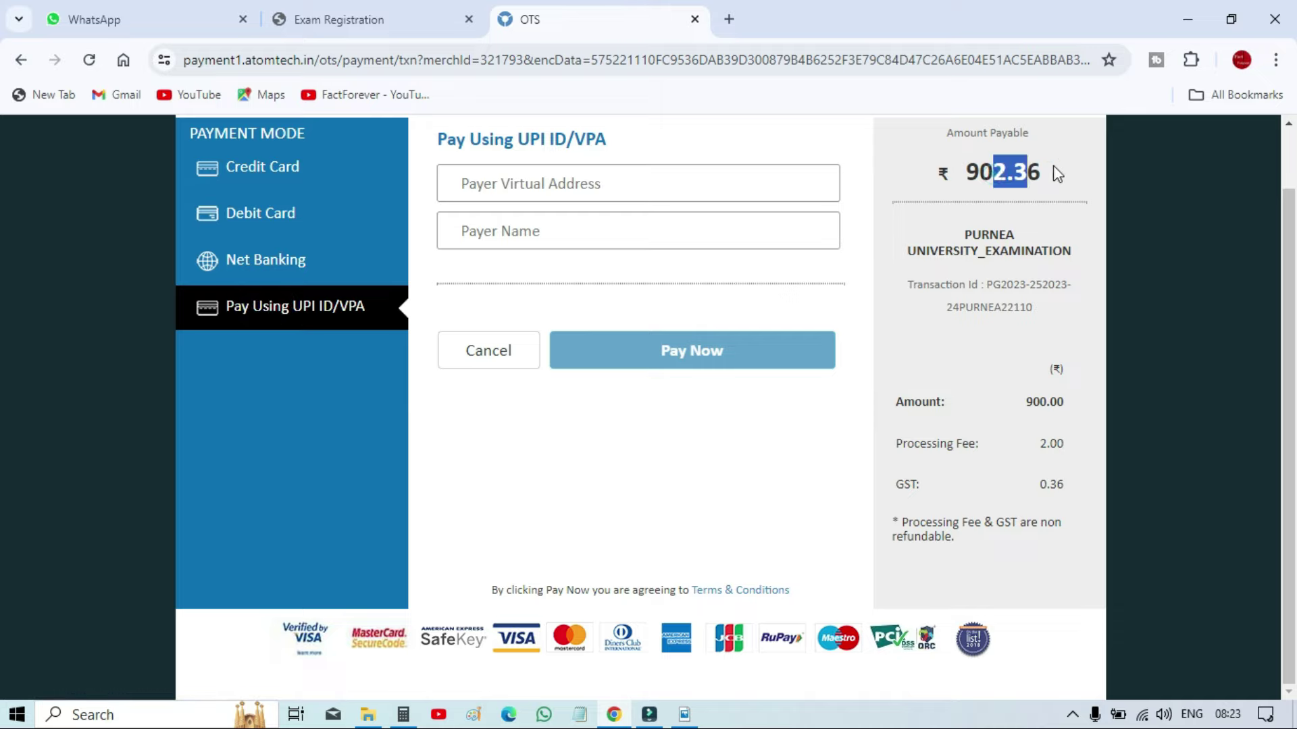
pyautogui.click(517, 182)
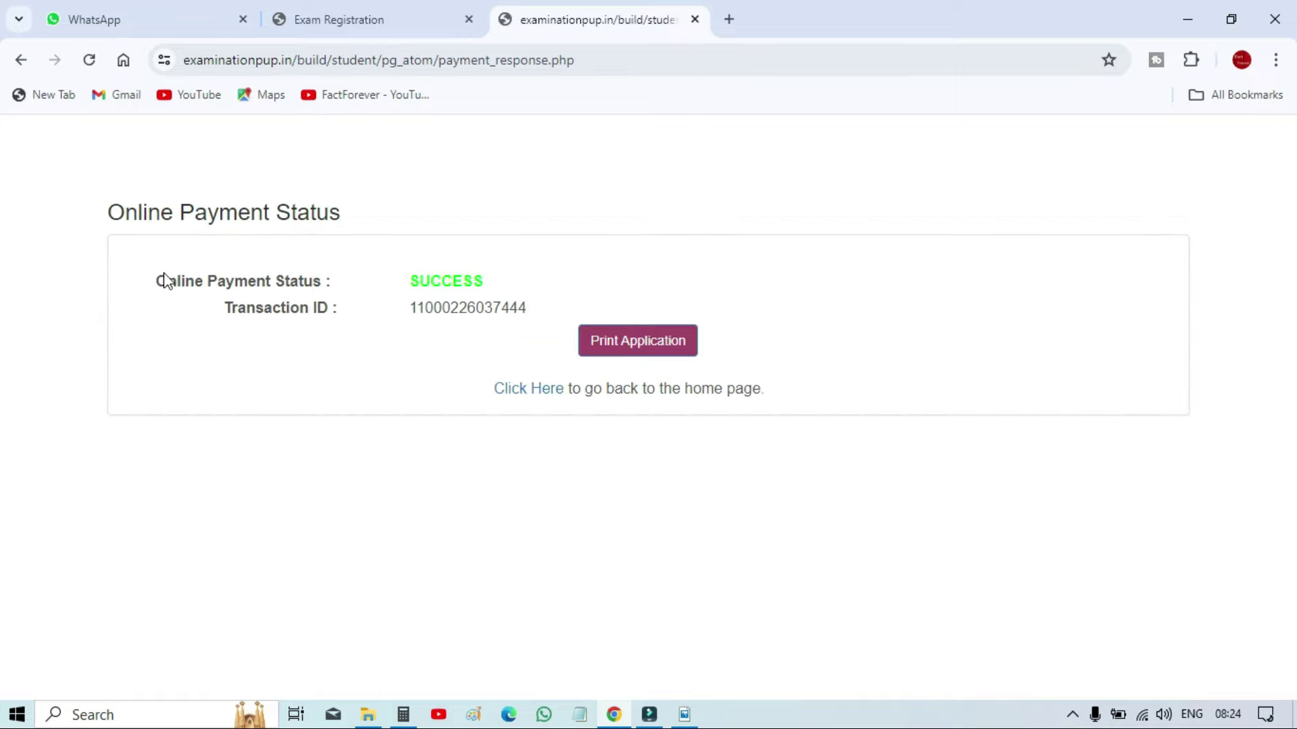
# Review the online payment status of the examination application.
pyautogui.moveTo(150, 277); pyautogui.dragTo(539, 281)
pyautogui.click(563, 273)
pyautogui.moveTo(209, 212); pyautogui.dragTo(477, 214)
pyautogui.click(476, 214)
pyautogui.click(619, 228)
pyautogui.click(585, 263)
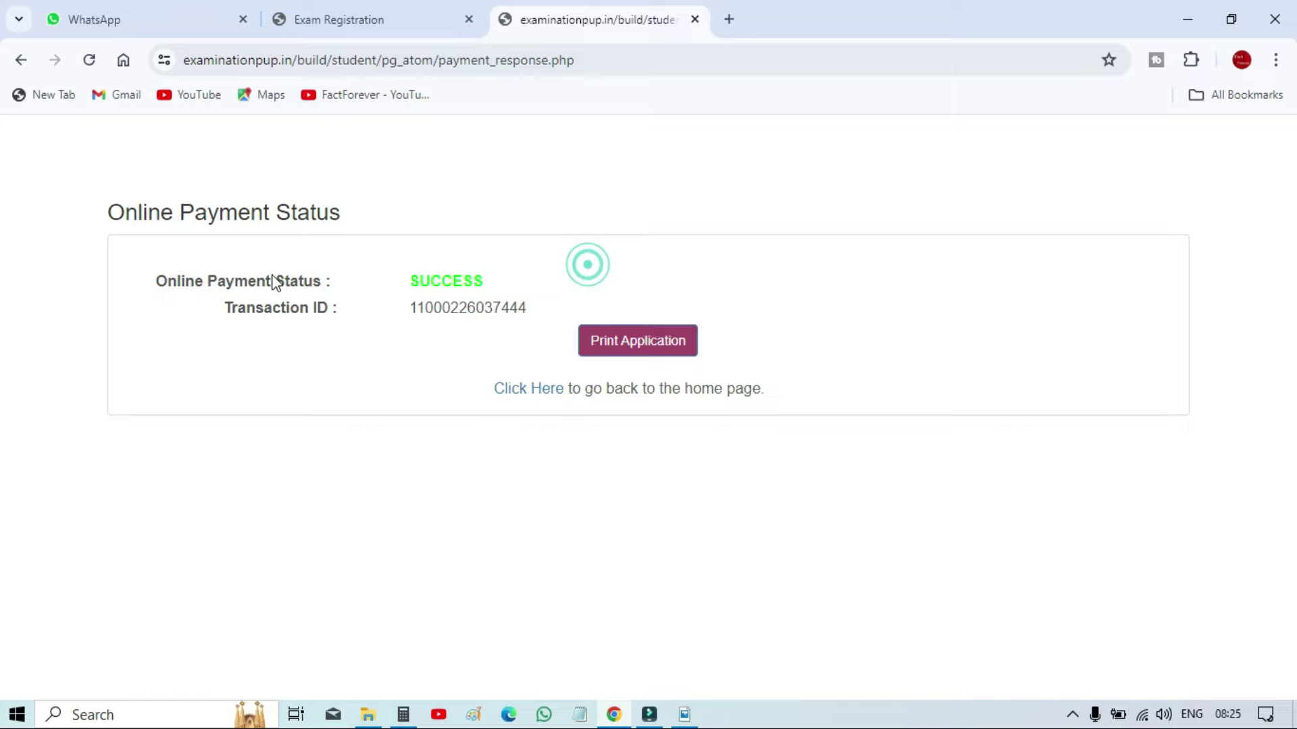
pyautogui.moveTo(318, 281); pyautogui.dragTo(506, 281)
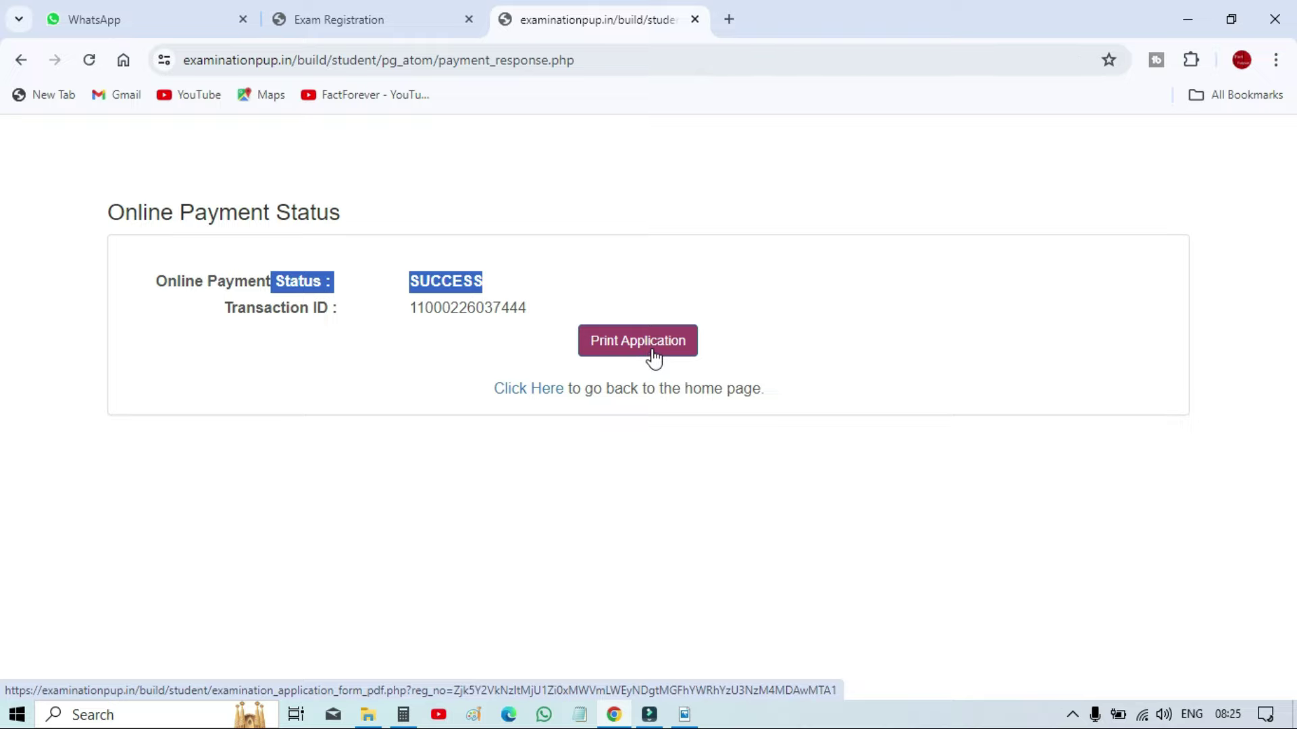
# Switch to WhatsApp Web, close the enlarged notice and read the group message about the missed Part 2 practical exam.
pyautogui.click(146, 18)
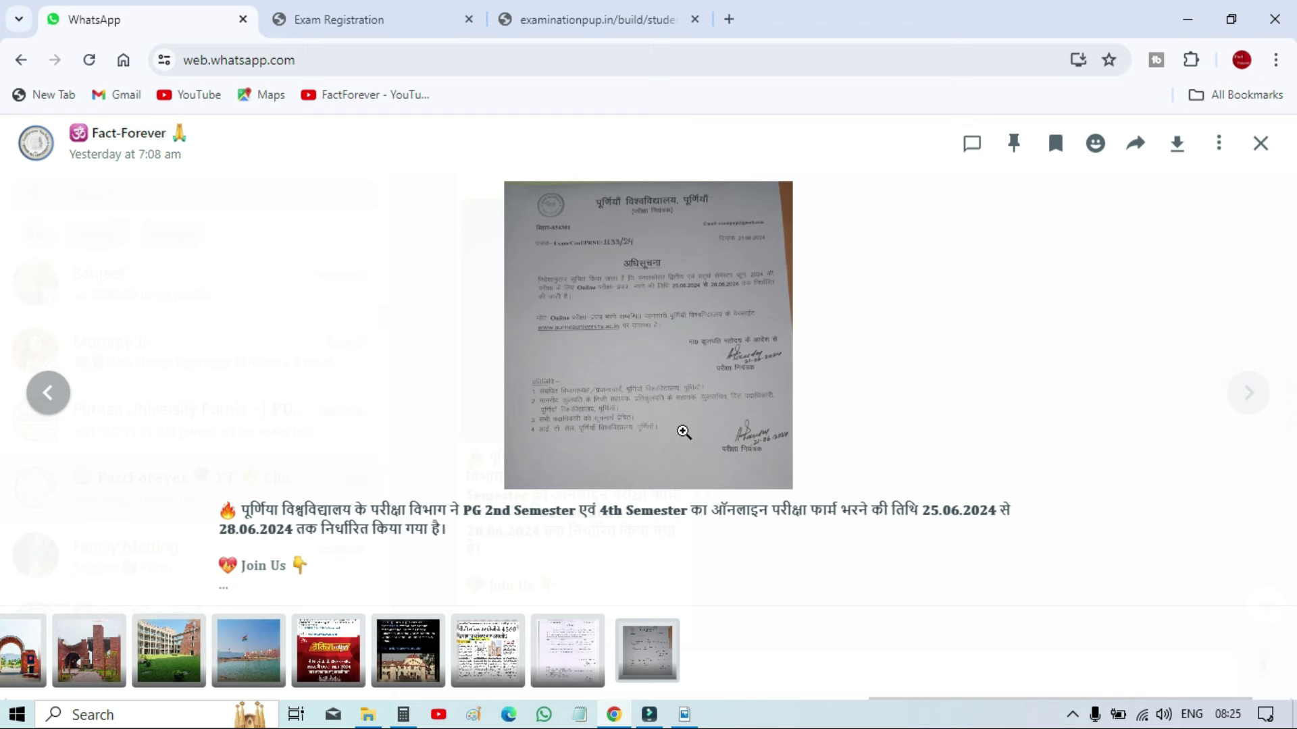
pyautogui.press('Escape')
pyautogui.moveTo(505, 335); pyautogui.dragTo(747, 372)
pyautogui.click(817, 370)
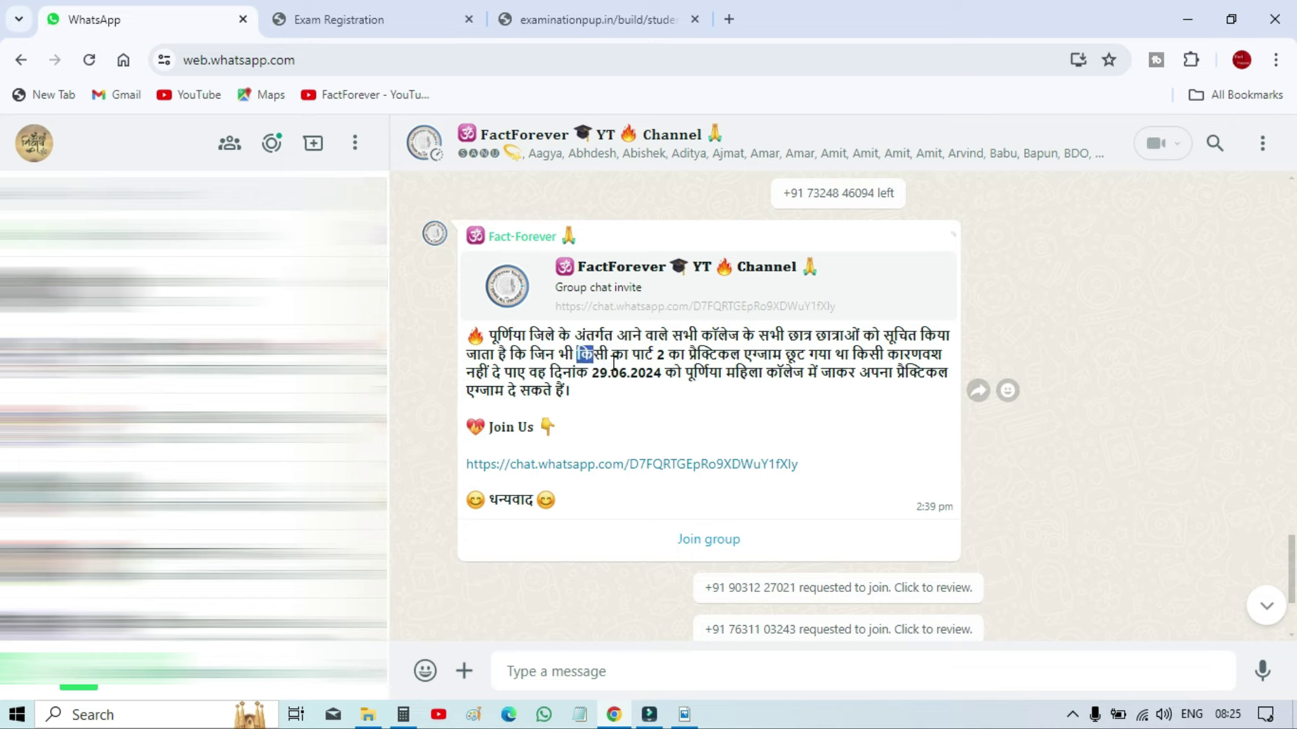
pyautogui.moveTo(575, 355); pyautogui.dragTo(761, 372)
pyautogui.click(762, 372)
pyautogui.moveTo(560, 352); pyautogui.dragTo(901, 356)
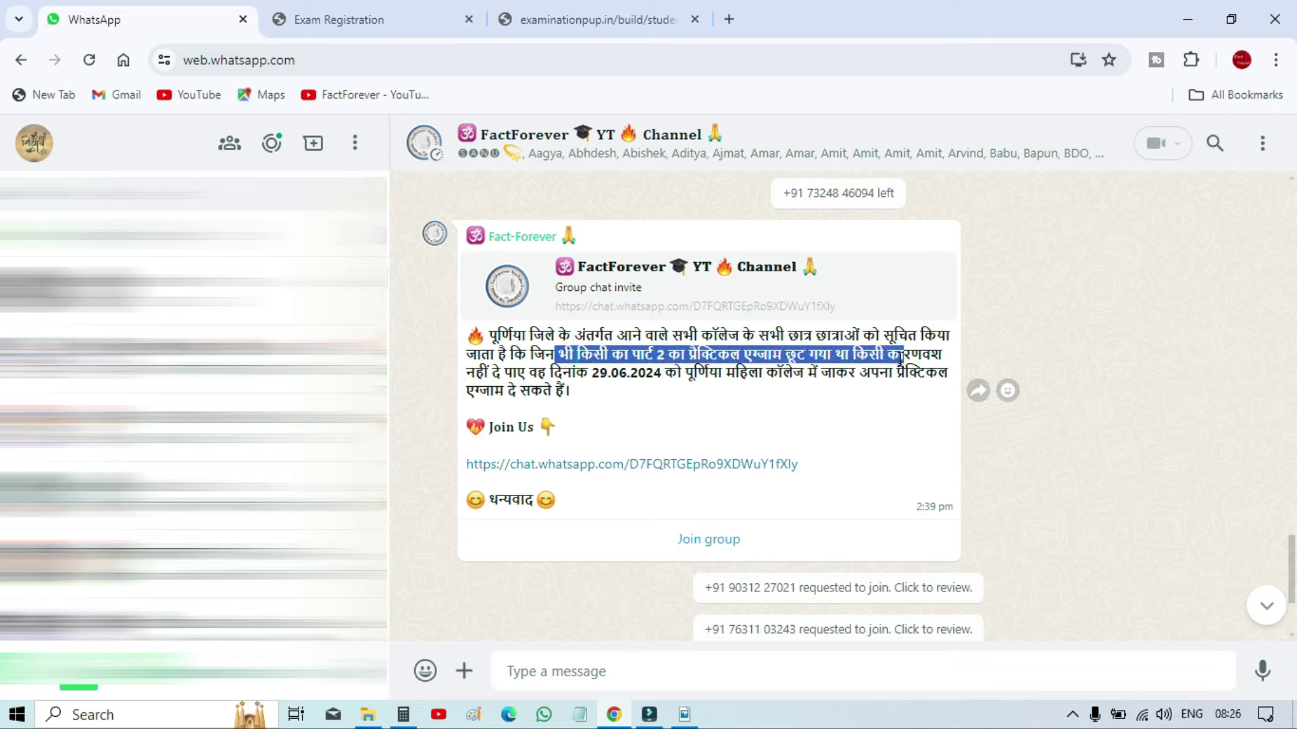
pyautogui.click(777, 431)
pyautogui.moveTo(547, 373); pyautogui.dragTo(792, 372)
pyautogui.click(668, 403)
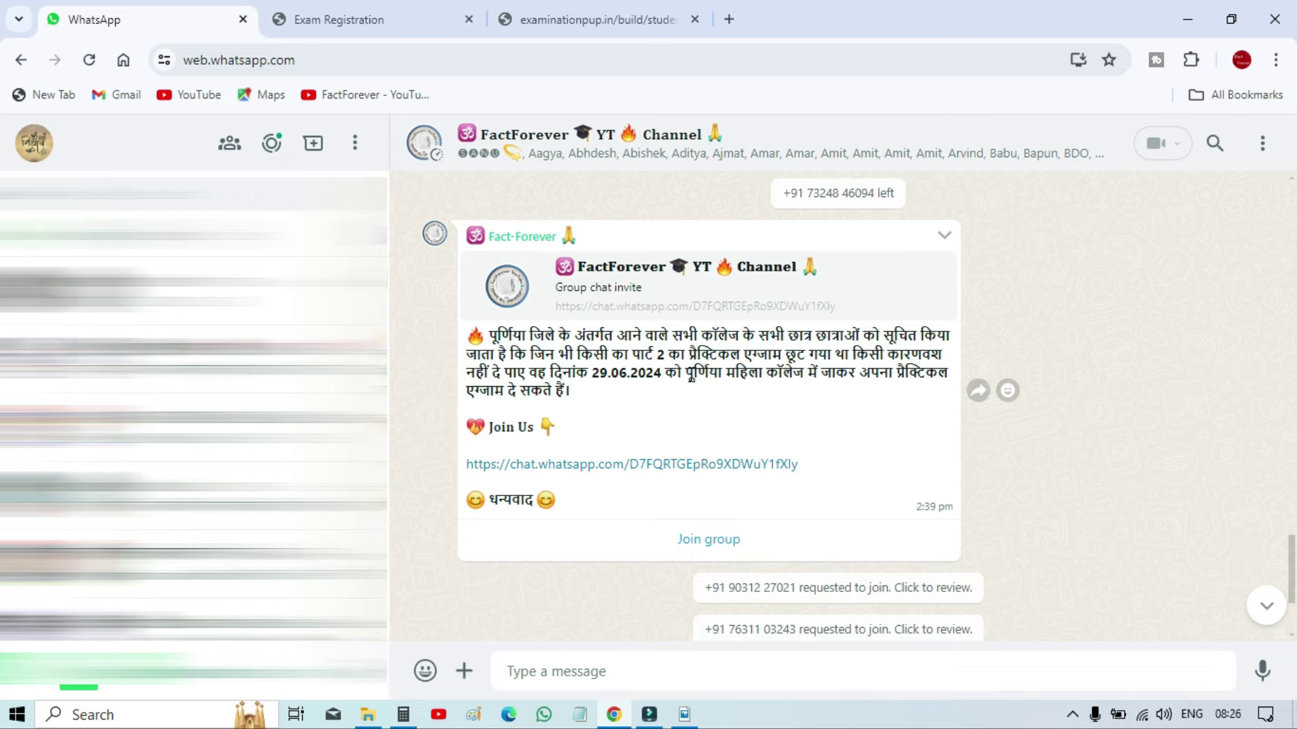
# Examine the venue and date given in the message for the missed practical exam.
pyautogui.moveTo(684, 372); pyautogui.dragTo(926, 373)
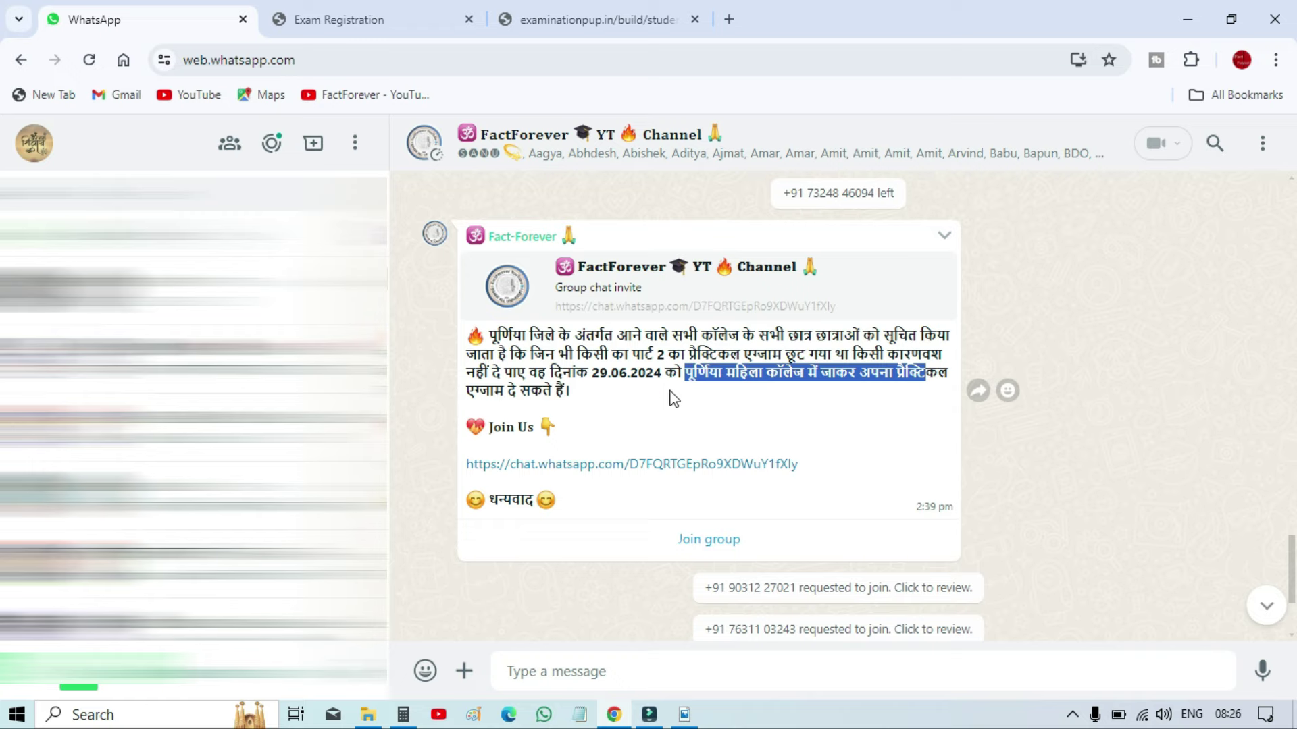
pyautogui.click(641, 393)
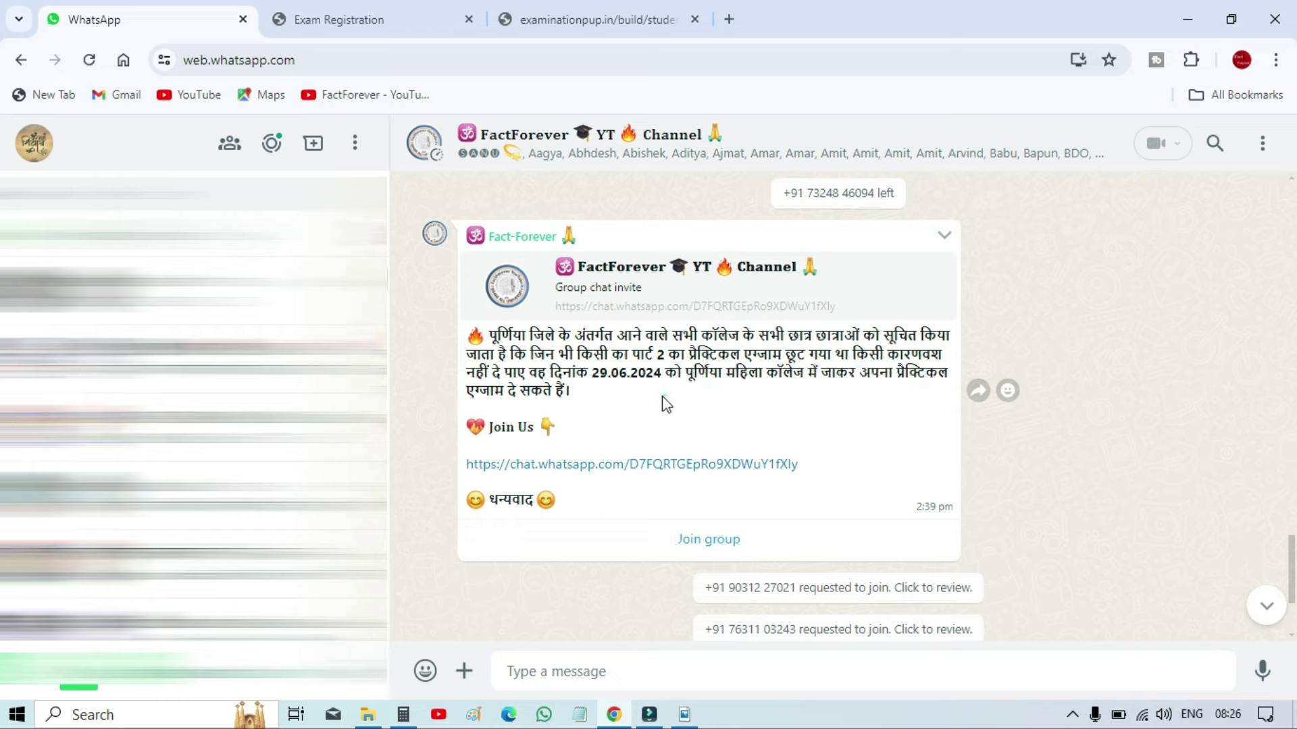
pyautogui.moveTo(685, 372); pyautogui.dragTo(855, 375)
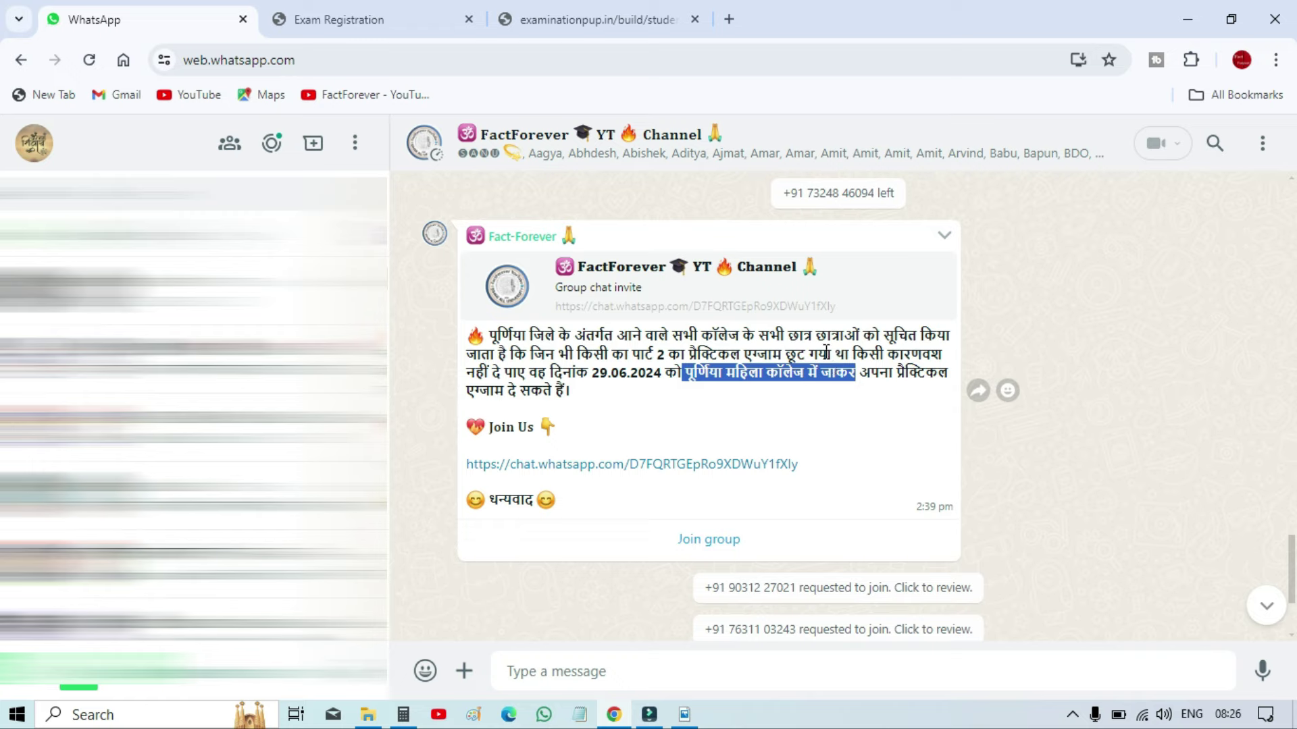
pyautogui.click(823, 352)
pyautogui.moveTo(743, 352); pyautogui.dragTo(711, 371)
pyautogui.click(689, 378)
pyautogui.click(688, 377)
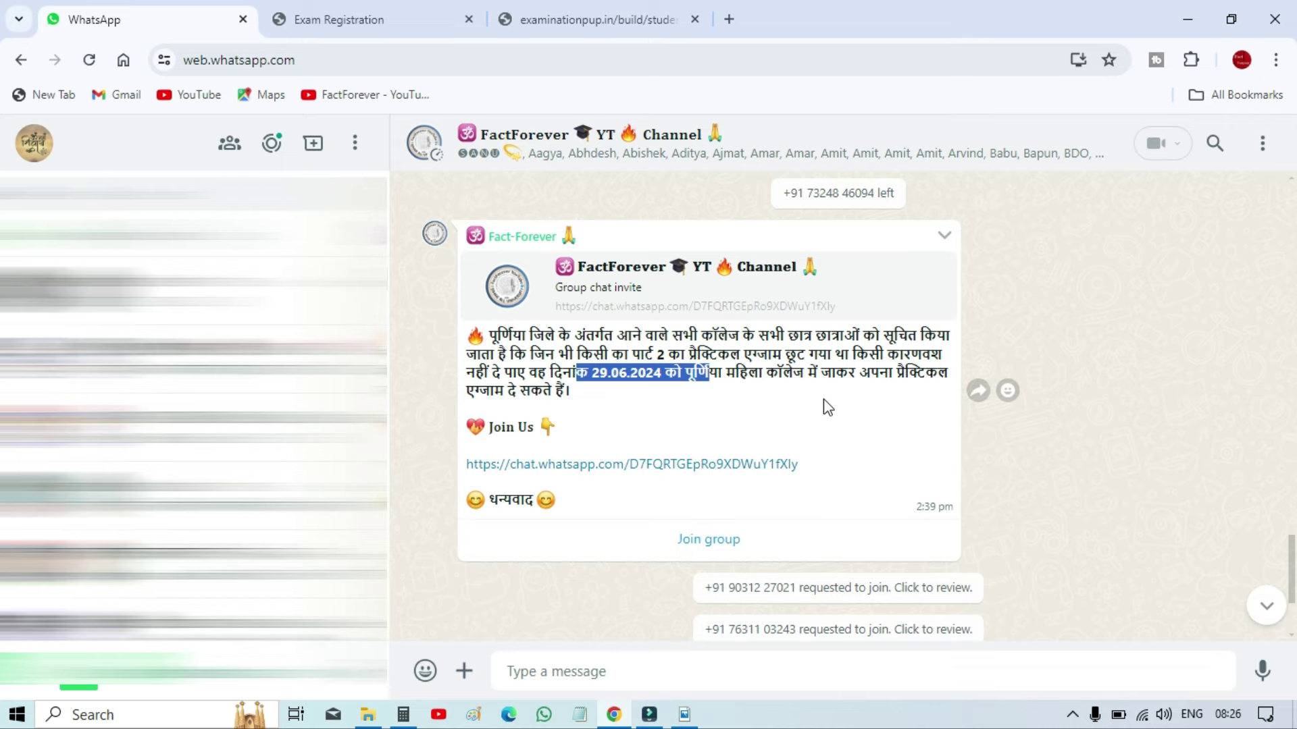
# Return to the Purnea University exam registration page and sign out of the student account.
pyautogui.hotkey('ctrl', 'Tab')
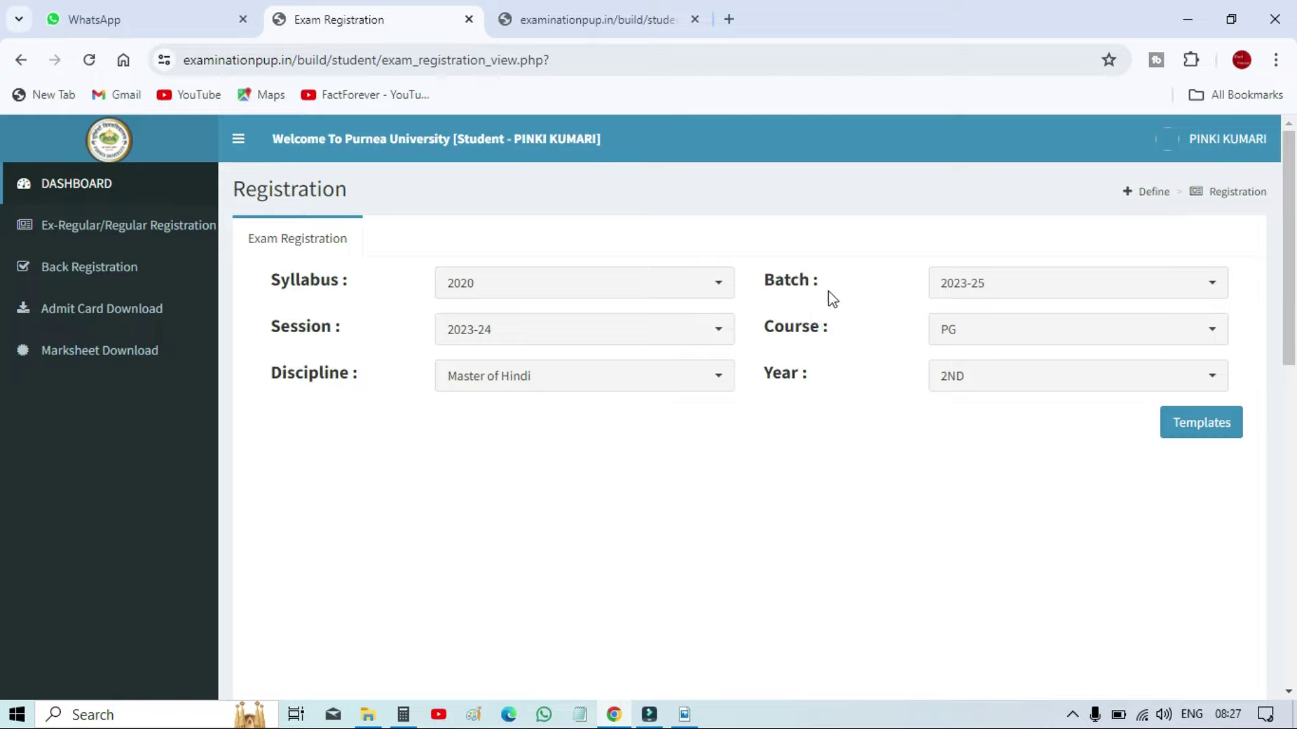
pyautogui.click(809, 428)
pyautogui.click(1228, 122)
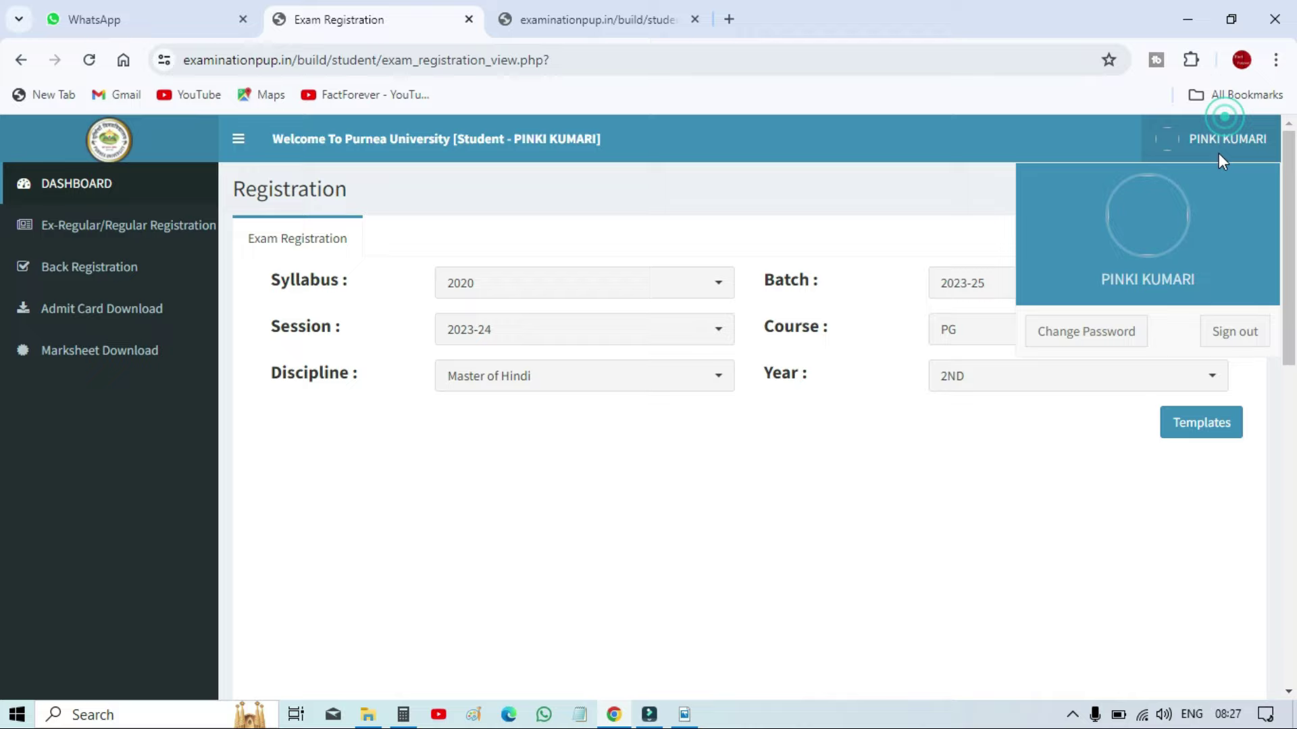
pyautogui.click(1233, 330)
pyautogui.click(886, 454)
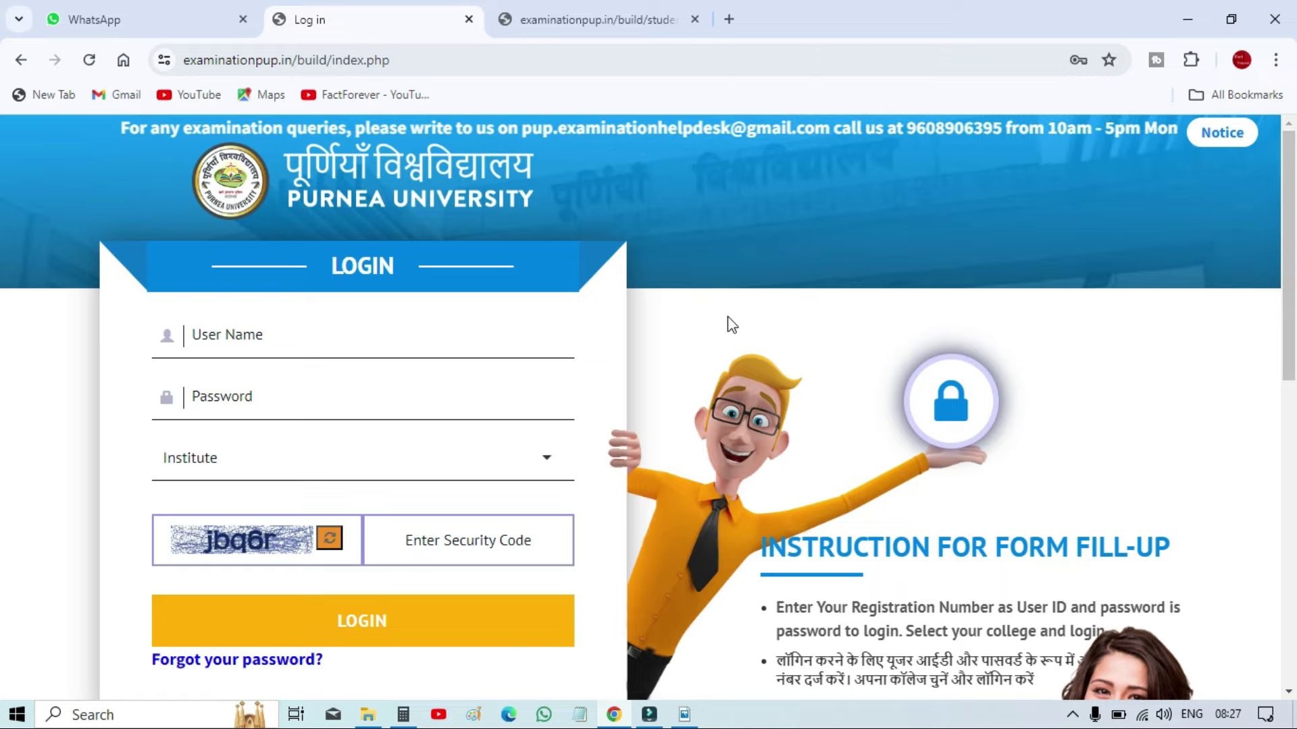
# Recheck the online payment status page and return to the university's login page.
pyautogui.click(602, 26)
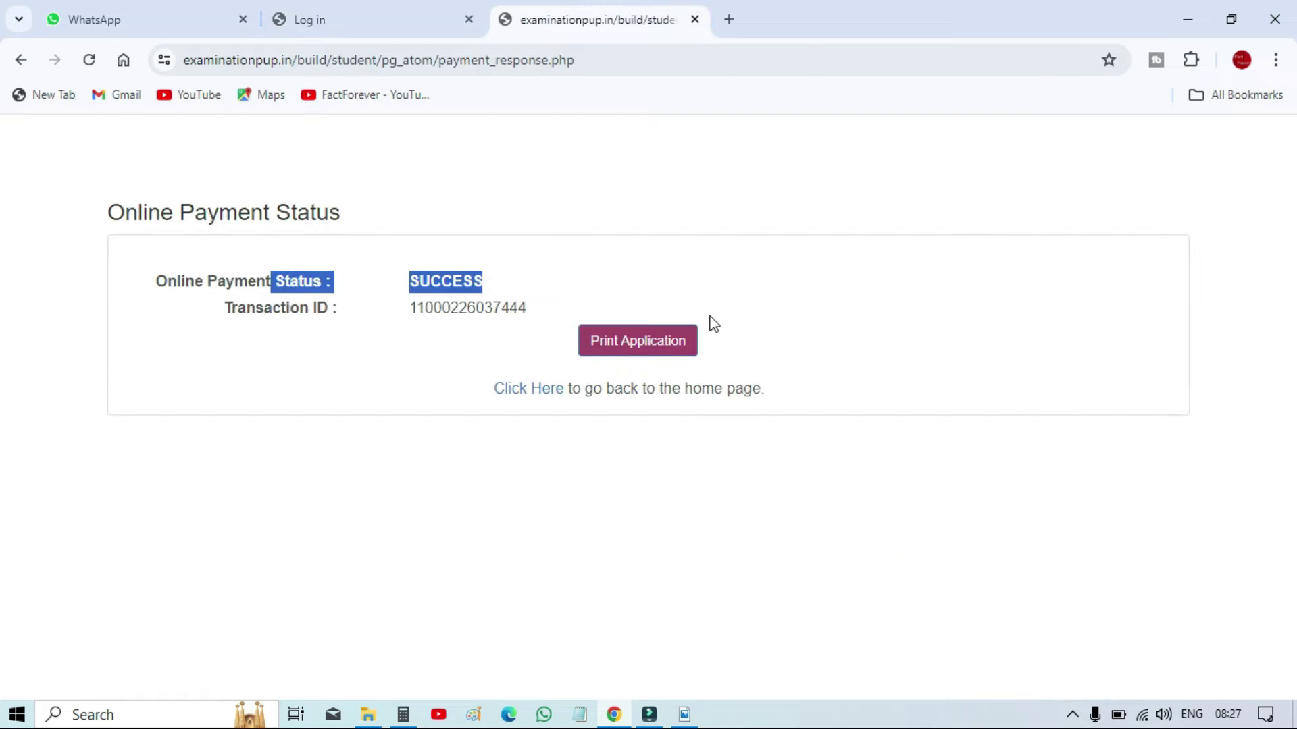
pyautogui.click(814, 354)
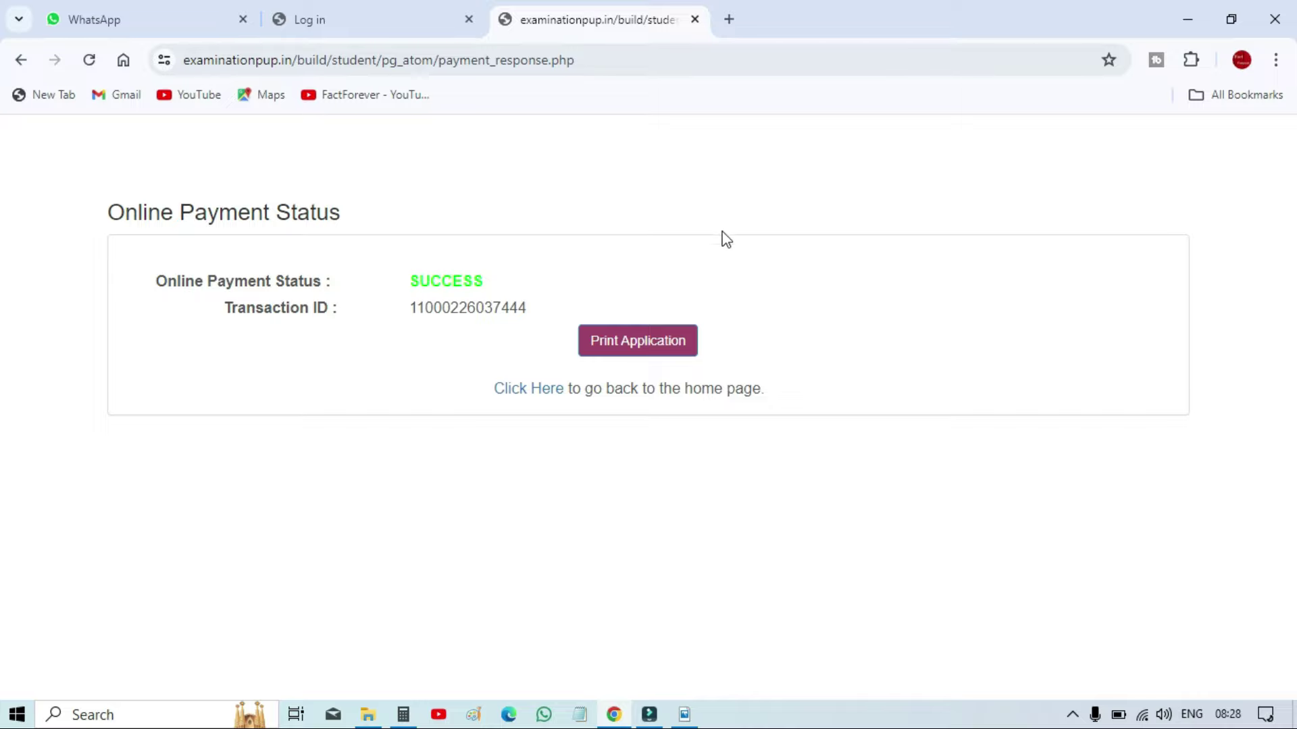
pyautogui.moveTo(463, 225); pyautogui.dragTo(165, 211)
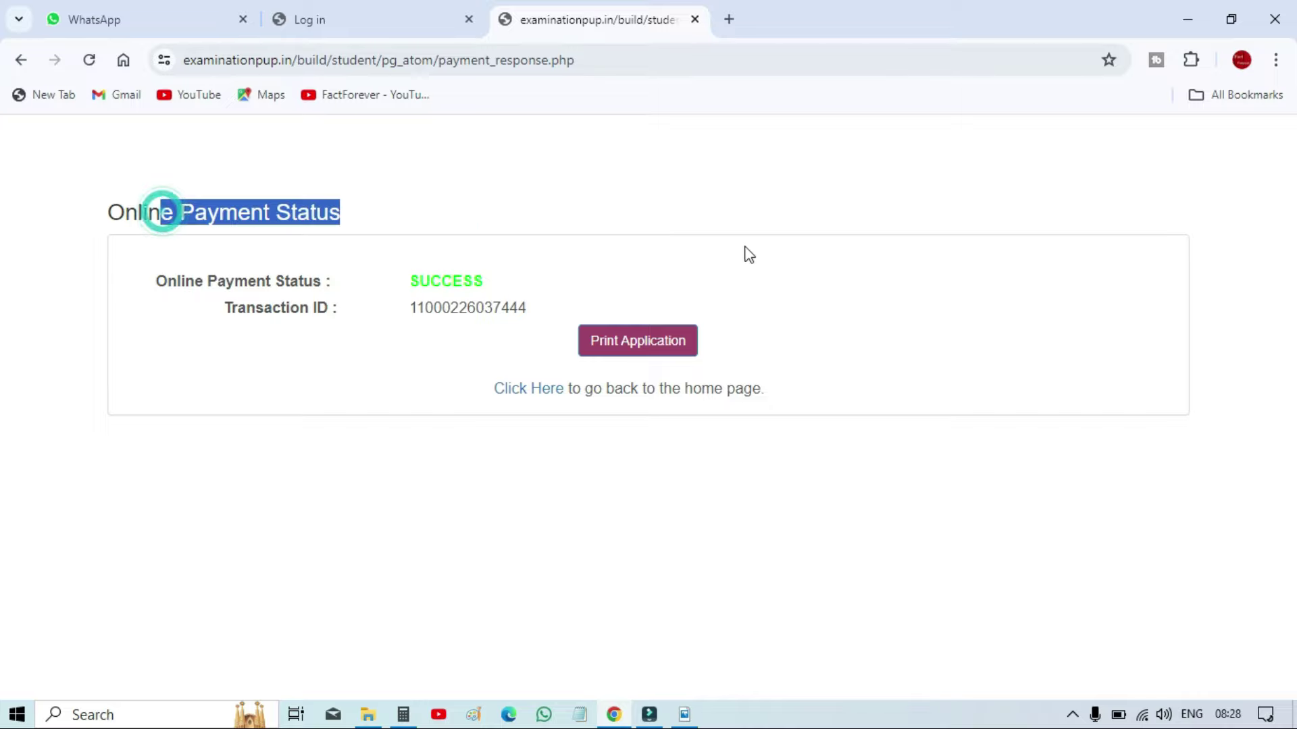
pyautogui.click(381, 24)
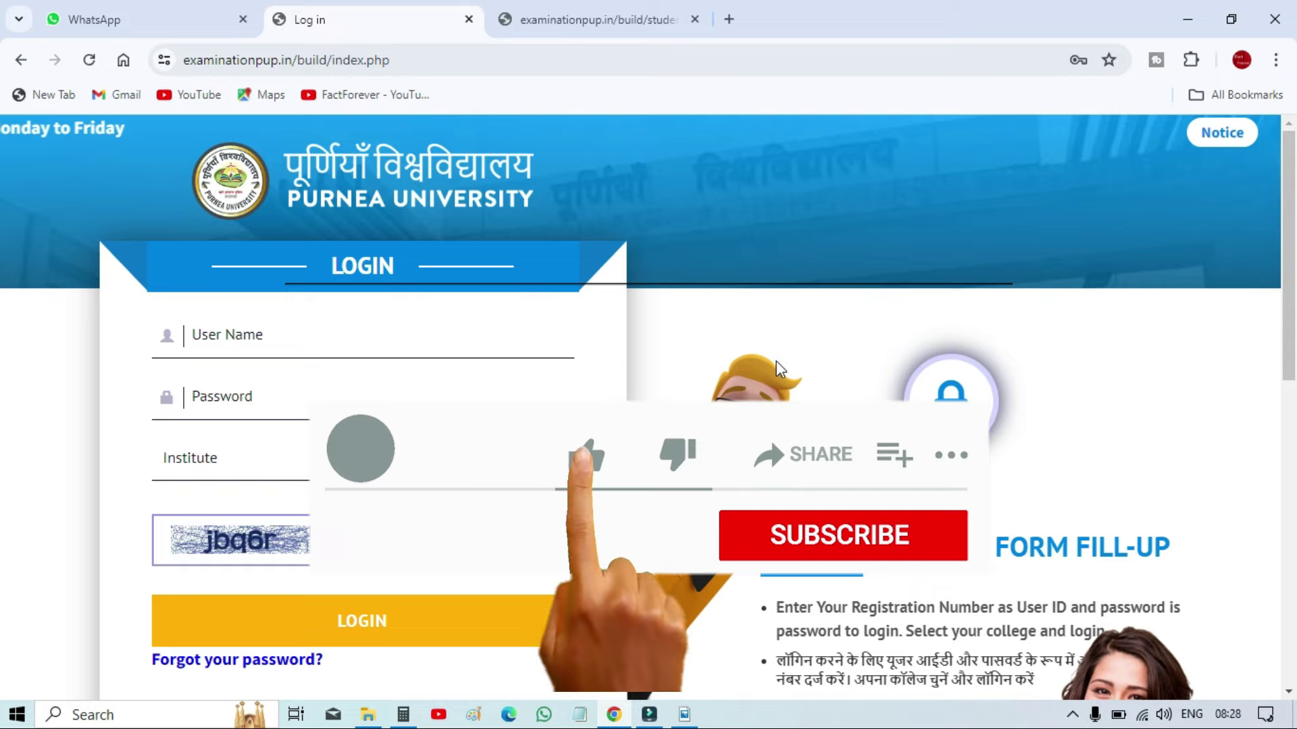